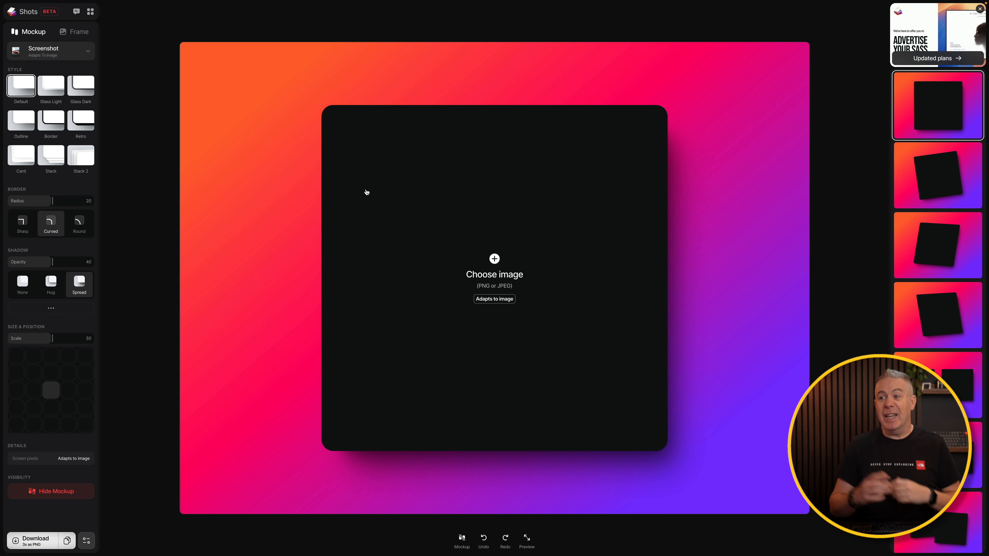
Step: Start a full-screen video recording of the Shots mockup editor
{"action": "key", "text": "super+shift+5"}
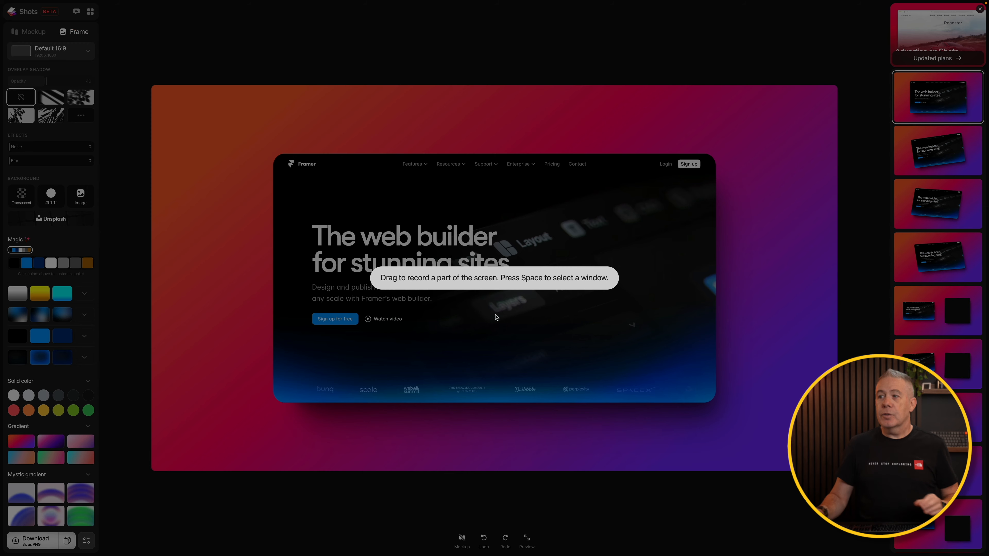
{"action": "left_click", "coordinate": [279, 248]}
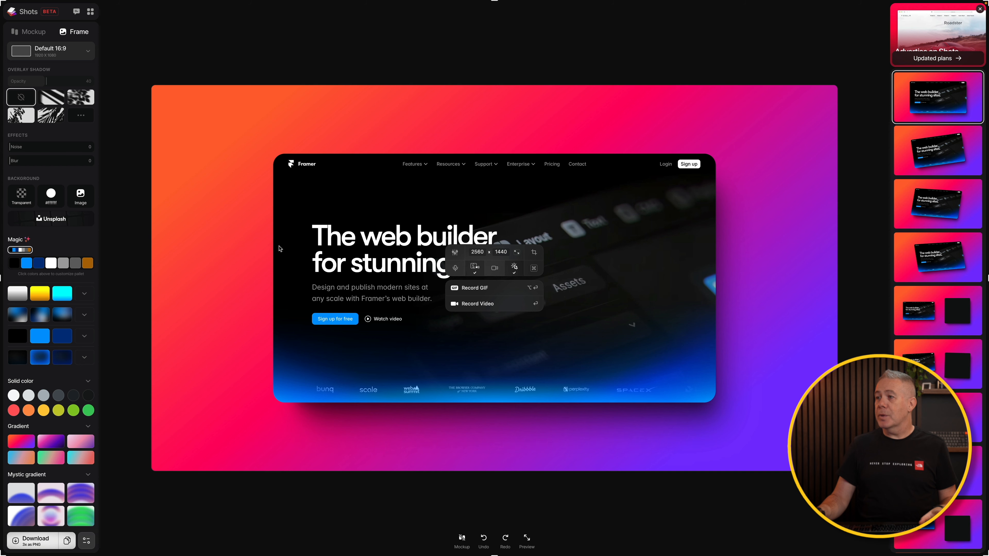
{"action": "left_click", "coordinate": [490, 307]}
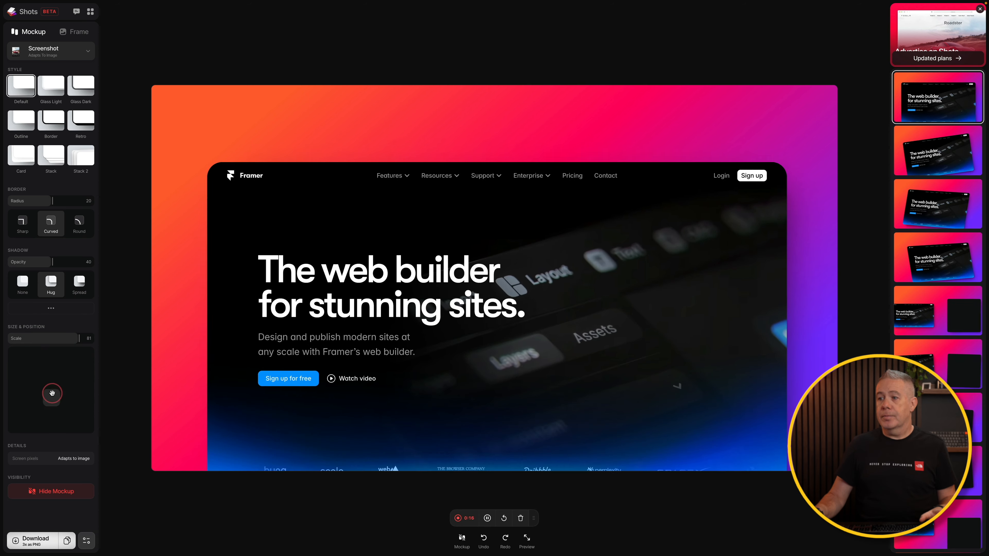
Step: Change the mockup's frame background to the yellow-to-orange gradient and save the screen recording
{"action": "left_click", "coordinate": [88, 426]}
{"action": "scroll", "coordinate": [85, 448], "scroll_direction": "down", "scroll_amount": 1}
{"action": "left_click", "coordinate": [82, 466]}
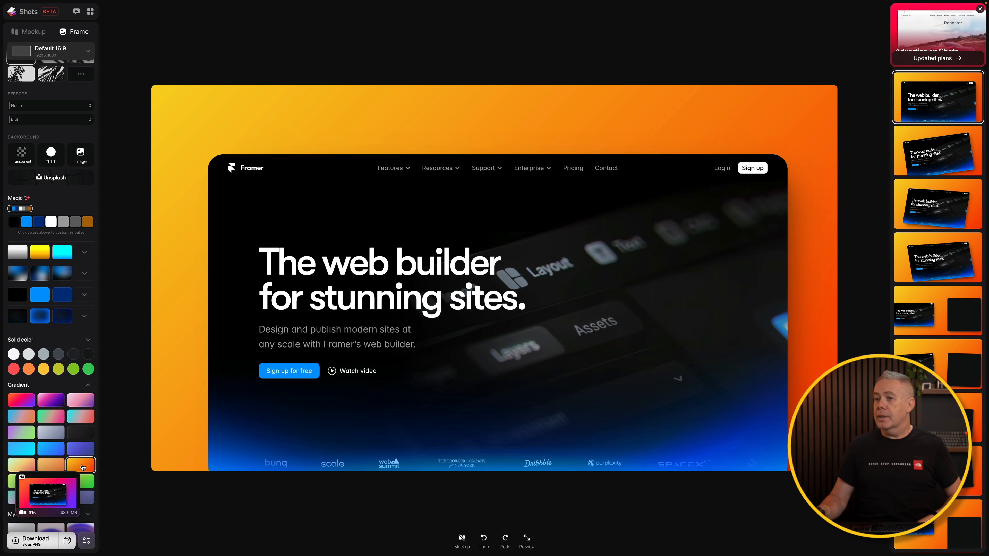
{"action": "mouse_move", "coordinate": [47, 501]}
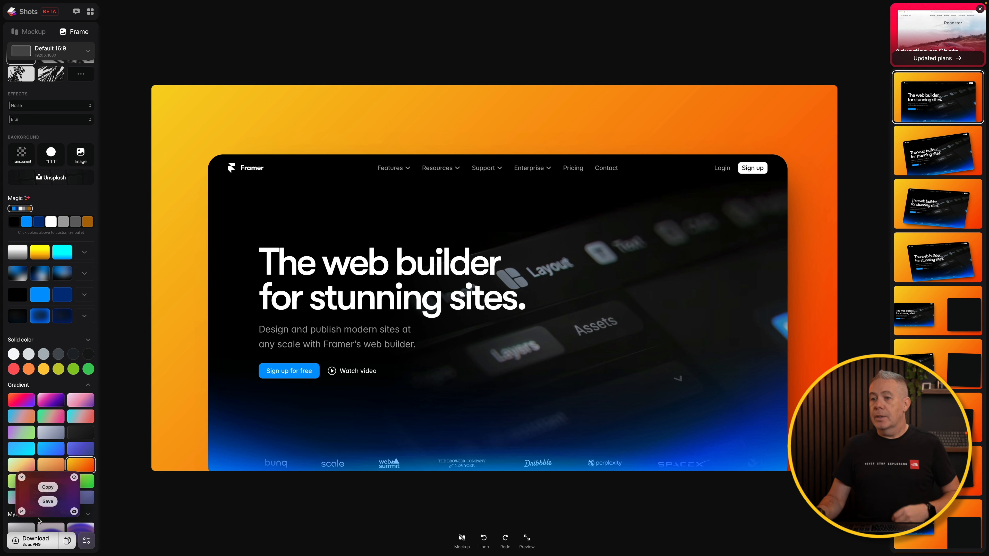
{"action": "left_click", "coordinate": [48, 502]}
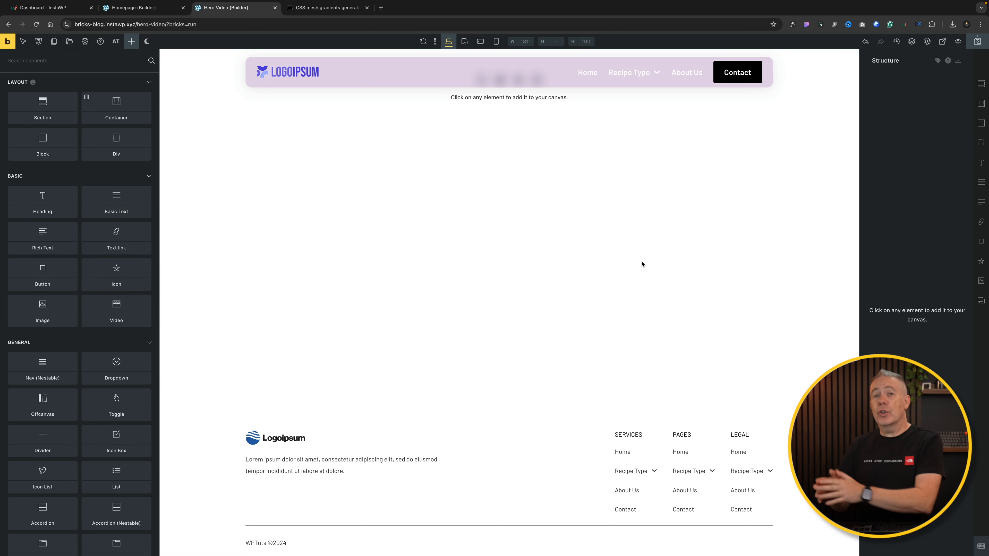
Step: Add a new section to the Hero Video page in Bricks and set its minimum height to 1000
{"action": "left_click", "coordinate": [981, 85]}
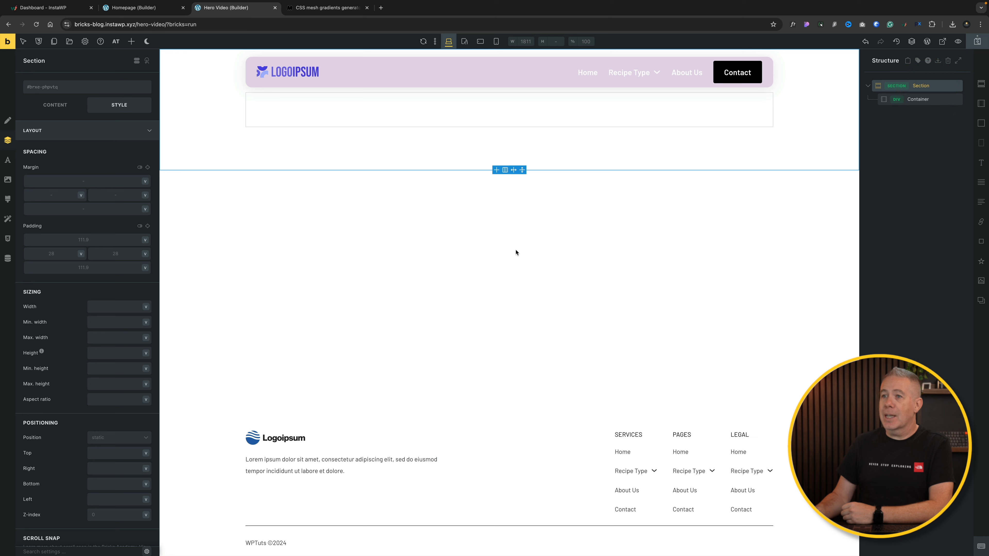
{"action": "left_click", "coordinate": [100, 366]}
{"action": "type", "text": "1000"}
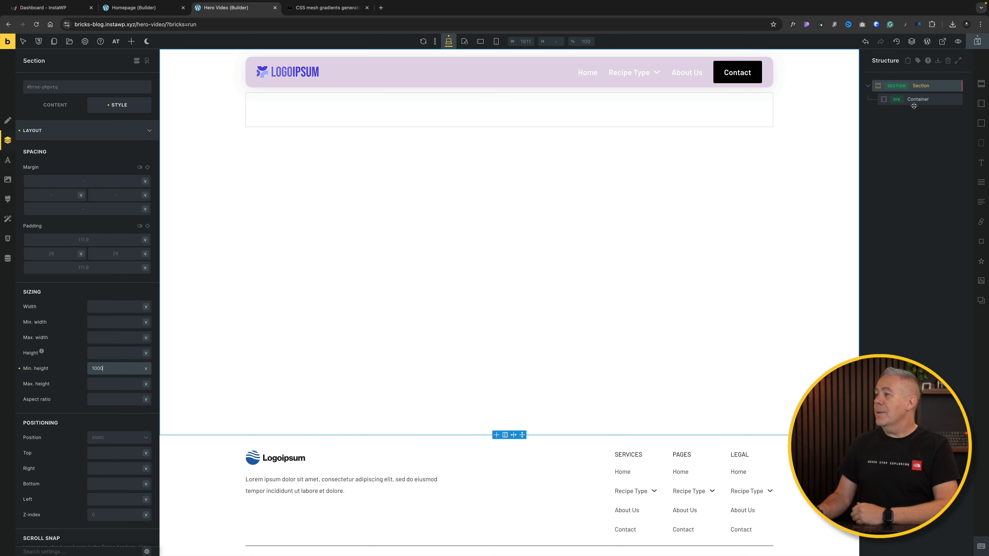
Step: Align the section's content to the end of its main axis and set its bottom padding to 0
{"action": "left_click", "coordinate": [61, 111]}
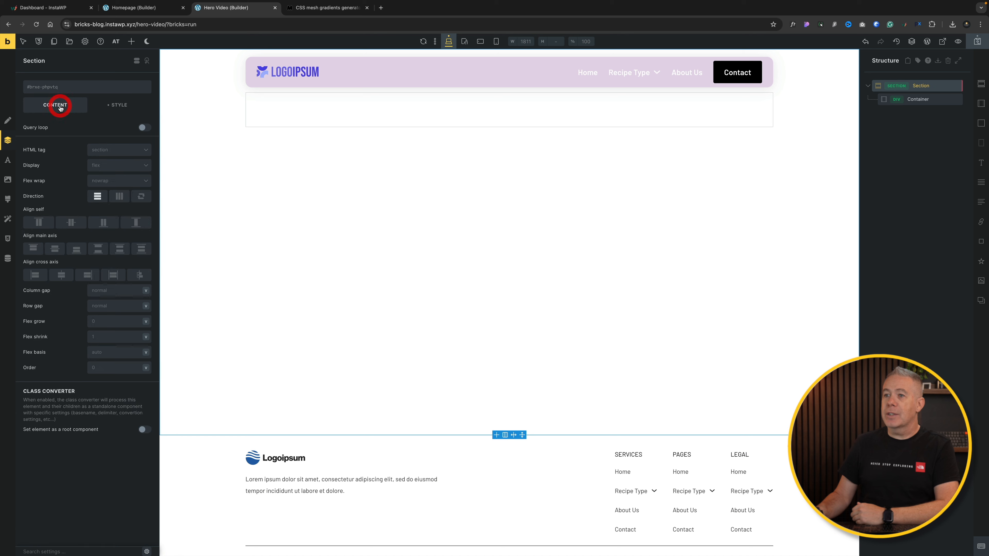
{"action": "left_click", "coordinate": [78, 253]}
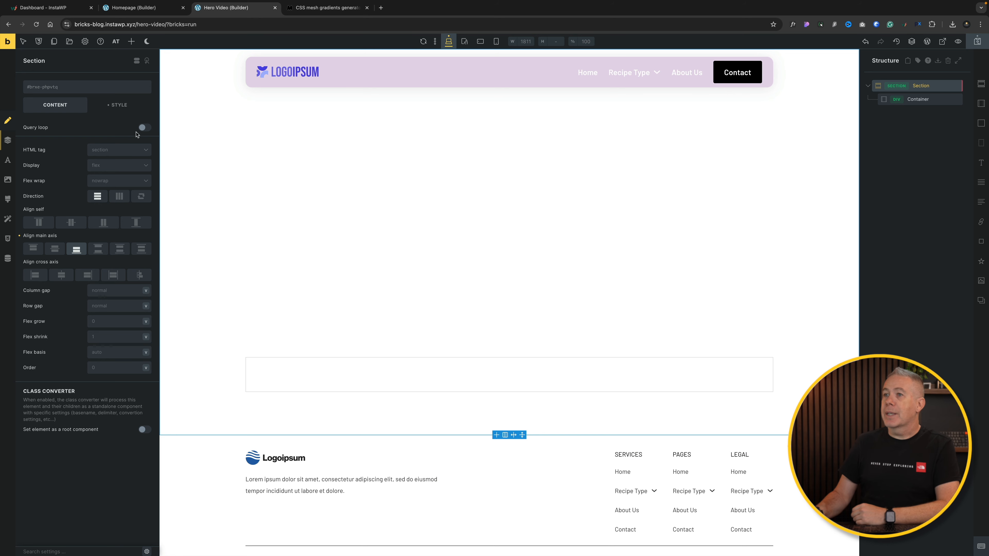
{"action": "left_click", "coordinate": [118, 105]}
{"action": "left_click", "coordinate": [97, 268]}
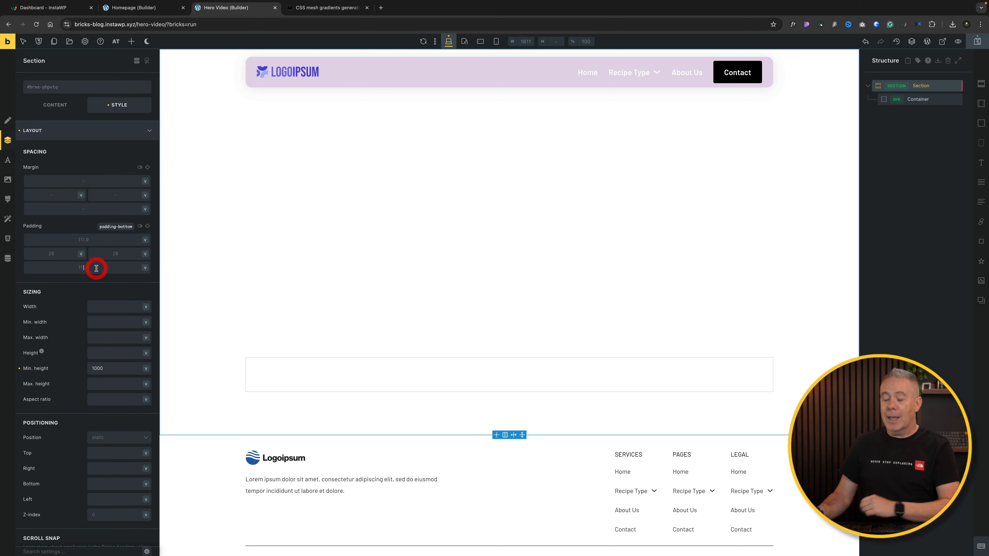
{"action": "type", "text": "0"}
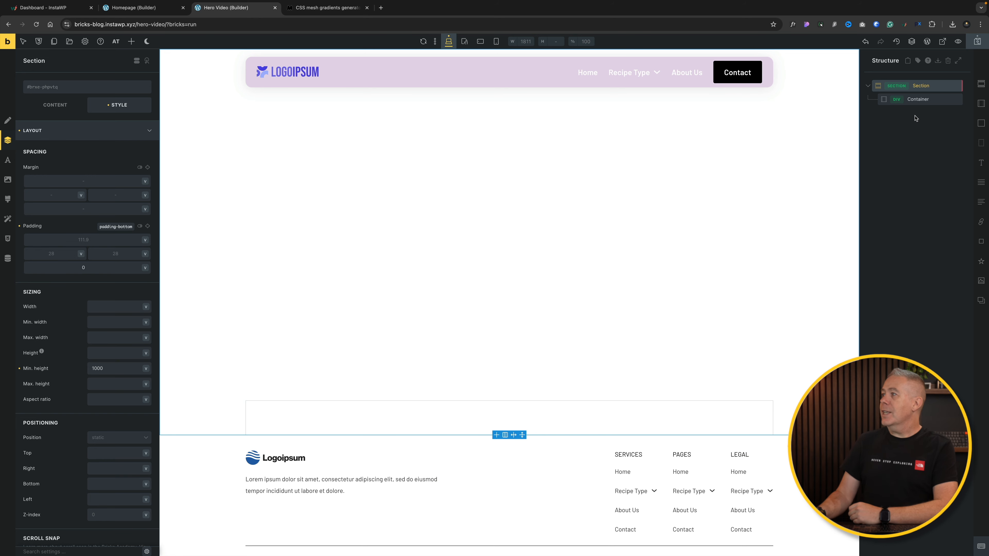
Step: Set the section's background color to the black Core Framework swatch, var(--dark)
{"action": "left_click", "coordinate": [920, 87]}
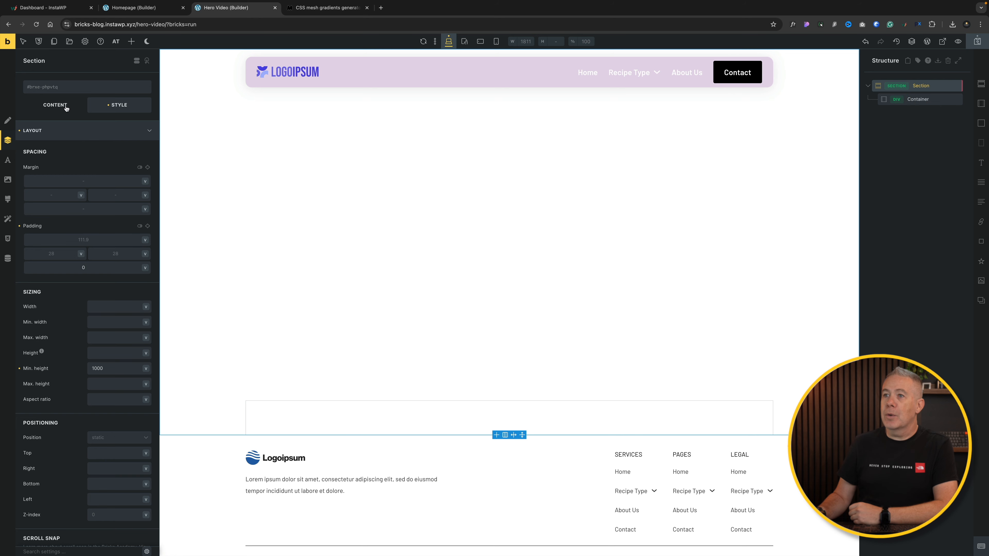
{"action": "left_click", "coordinate": [70, 130]}
{"action": "left_click", "coordinate": [61, 167]}
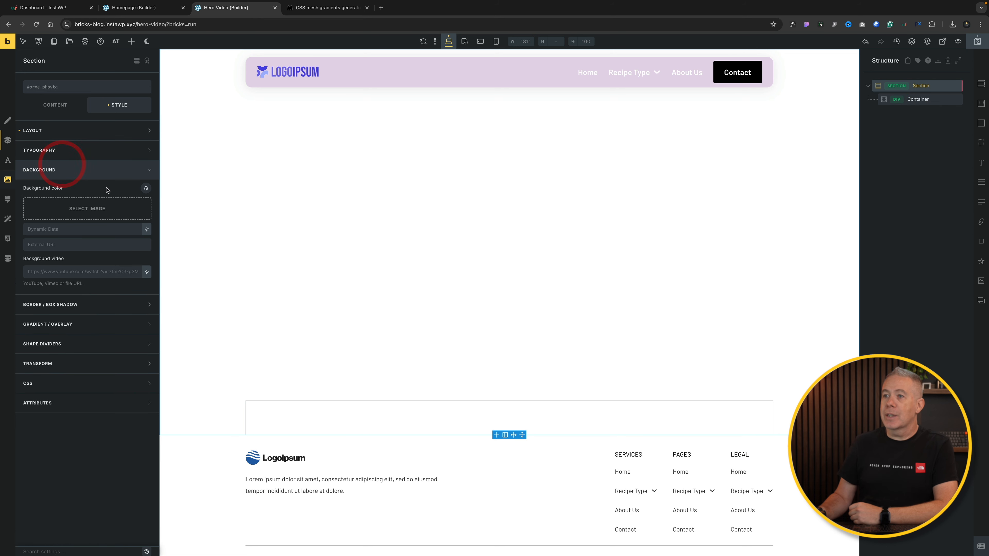
{"action": "left_click", "coordinate": [146, 188]}
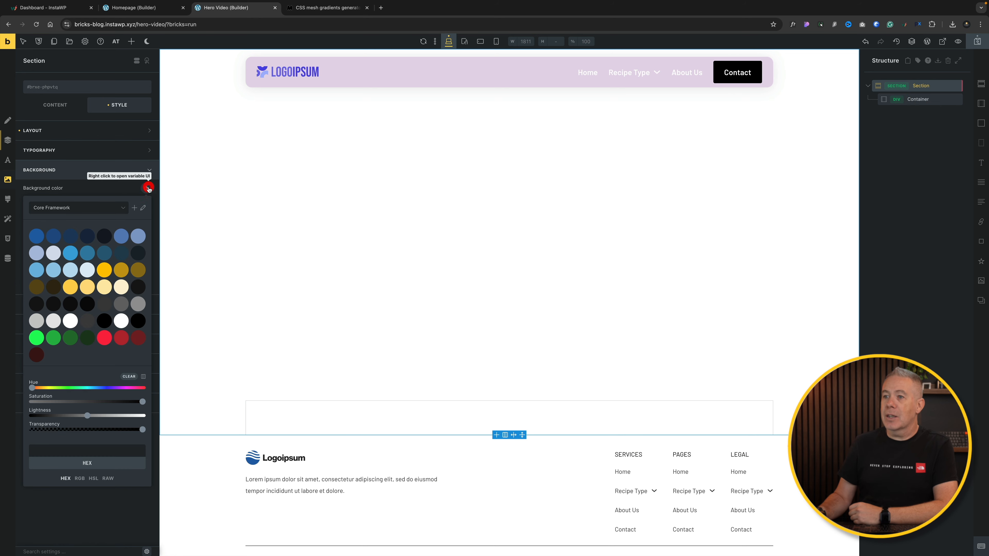
{"action": "left_click", "coordinate": [137, 323]}
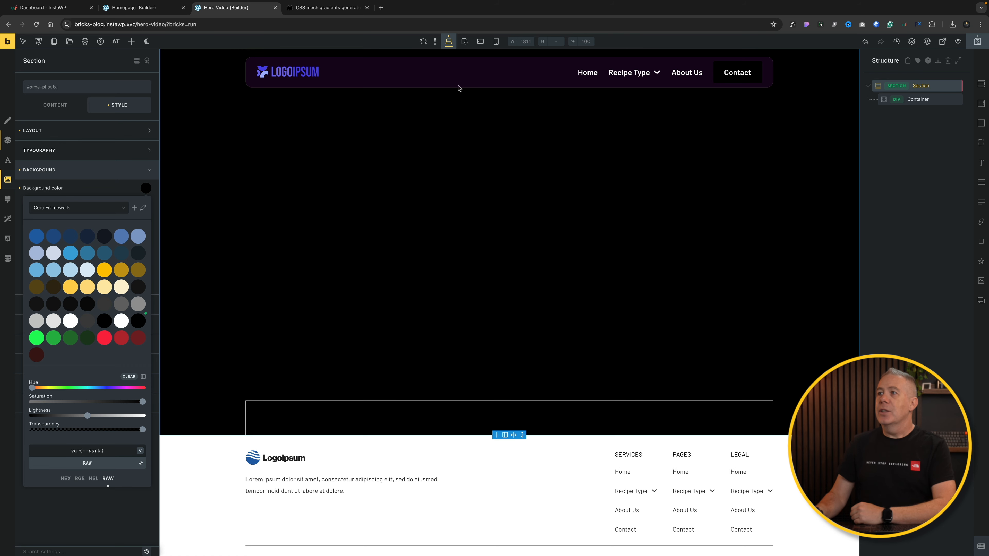
Step: Switch to the Mesher gradient generator and remove the last five palette colors, keeping only the orange and cyan ones
{"action": "left_click", "coordinate": [319, 10]}
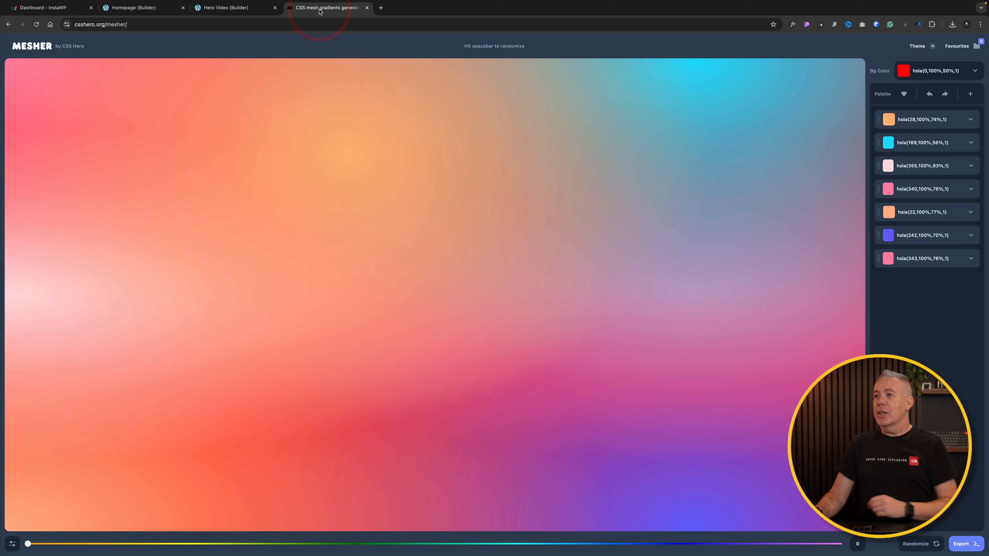
{"action": "mouse_move", "coordinate": [388, 218]}
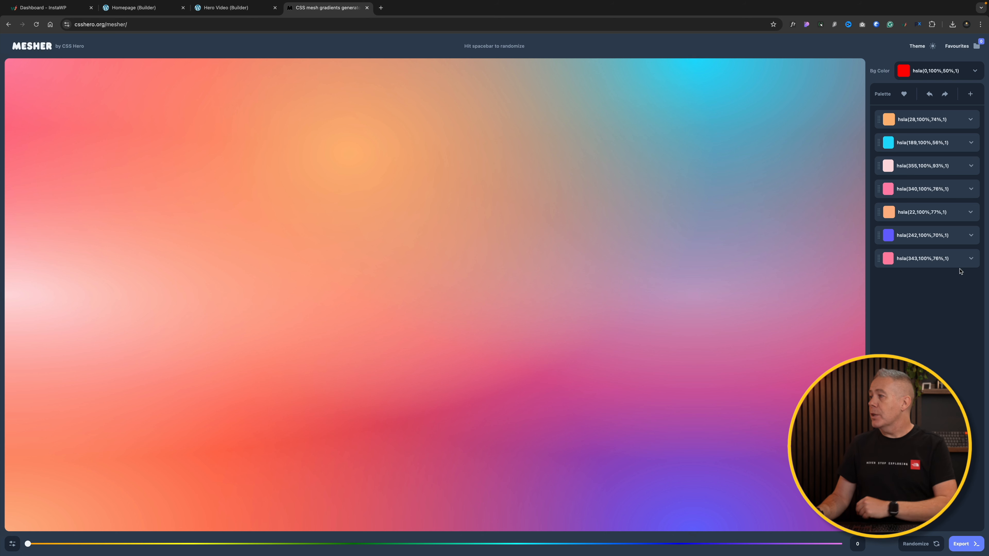
{"action": "left_click", "coordinate": [957, 259]}
{"action": "left_click", "coordinate": [957, 235]}
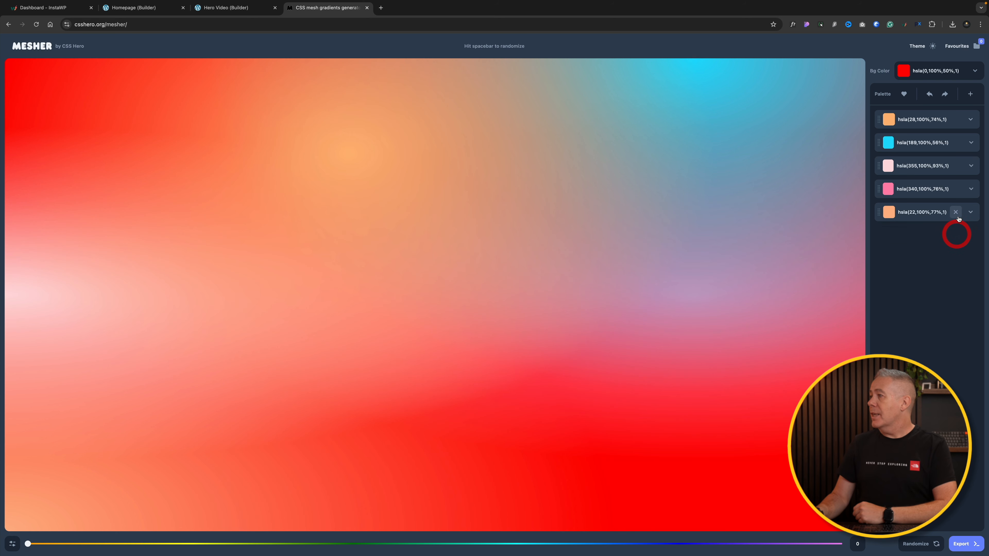
{"action": "left_click", "coordinate": [957, 212]}
{"action": "left_click", "coordinate": [957, 189]}
{"action": "left_click", "coordinate": [957, 166]}
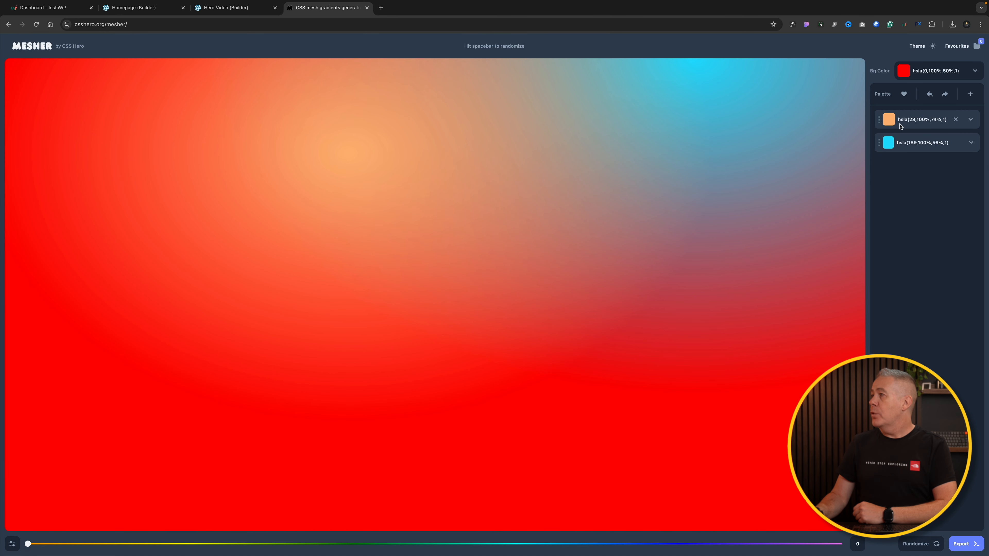
Step: Change the orange palette color to a deep purple, hsla(266,85%,36%,1)
{"action": "left_click", "coordinate": [889, 121]}
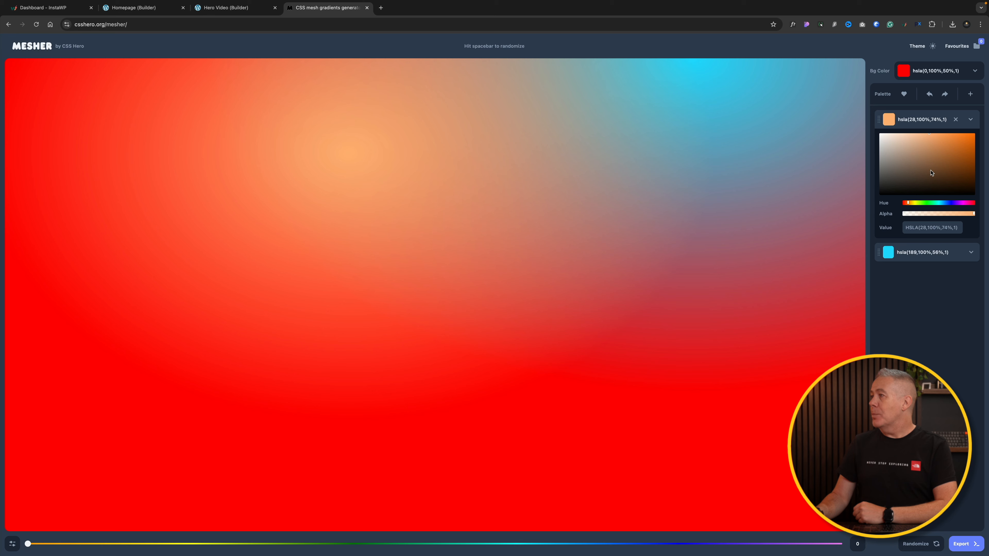
{"action": "left_click", "coordinate": [956, 203]}
{"action": "left_click", "coordinate": [967, 152]}
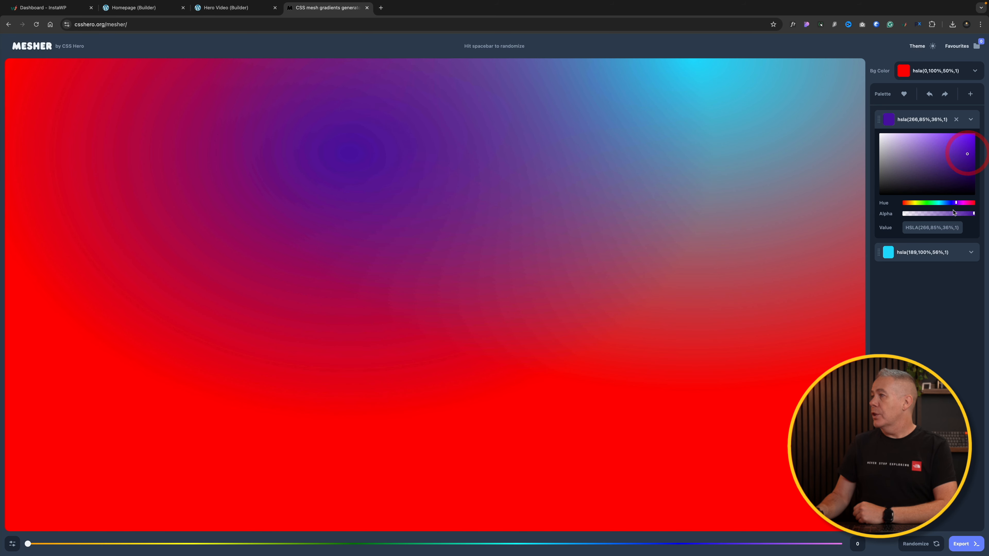
Step: Copy the purple color value and paste it over the cyan palette color's value
{"action": "left_click", "coordinate": [934, 226]}
{"action": "key", "text": "super+c"}
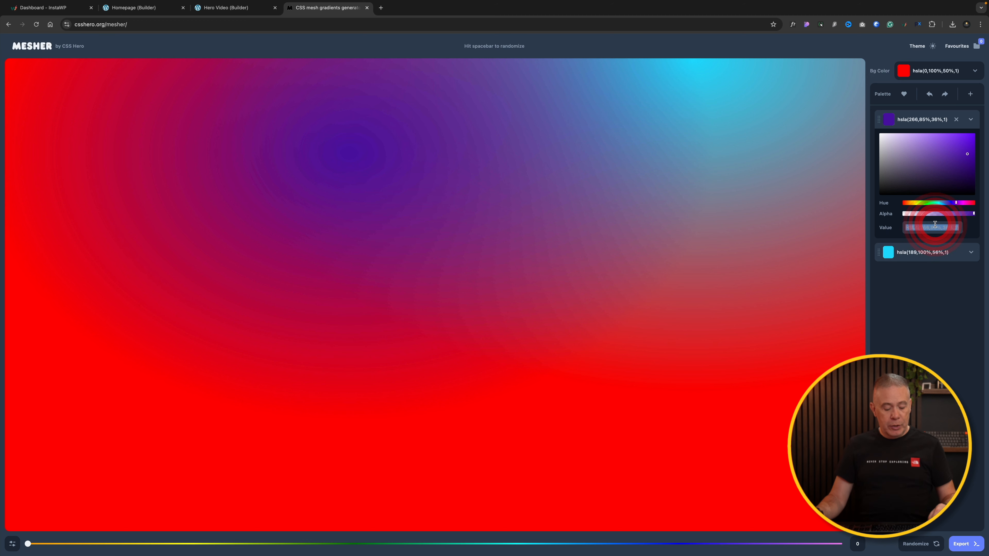
{"action": "left_click", "coordinate": [938, 260]}
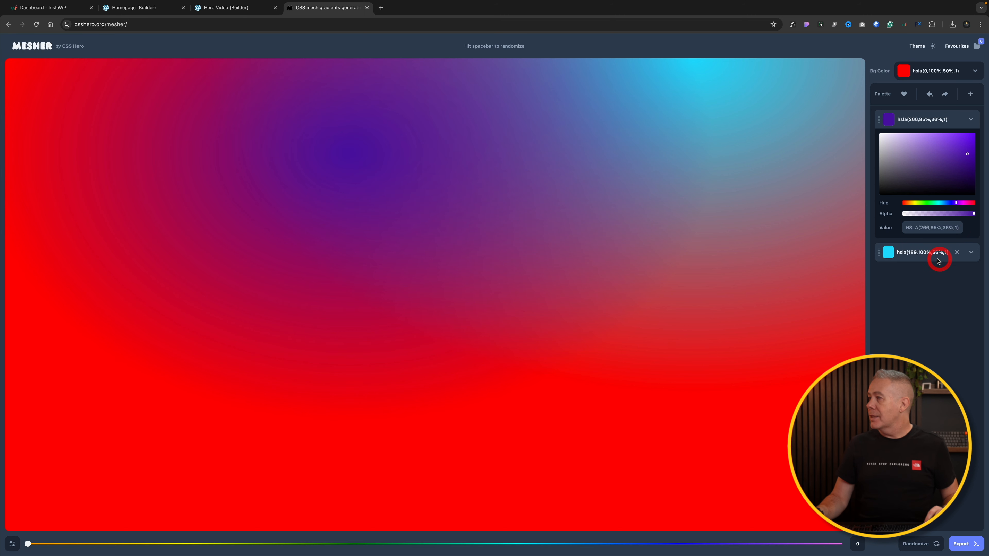
{"action": "left_click", "coordinate": [970, 252]}
{"action": "left_click", "coordinate": [918, 359]}
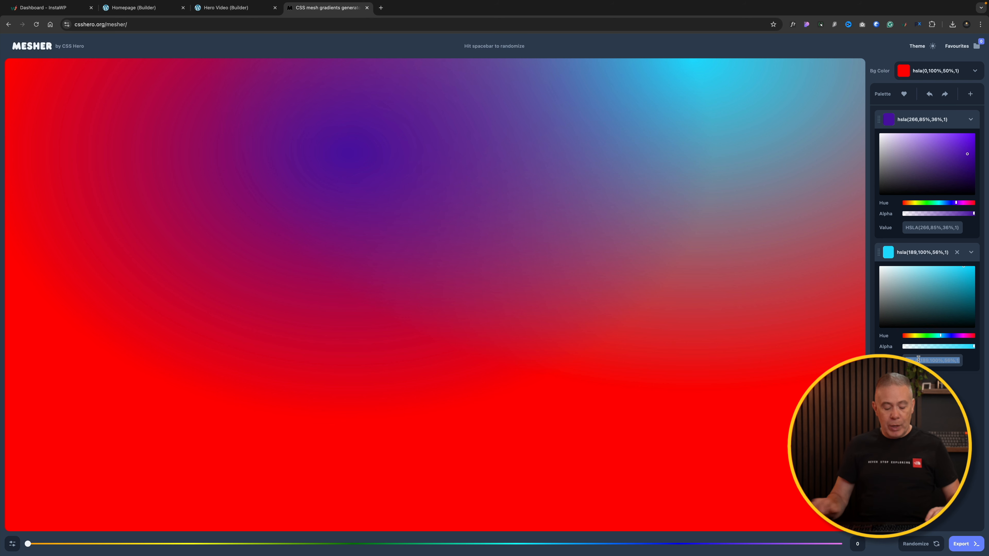
{"action": "key", "text": "super+v"}
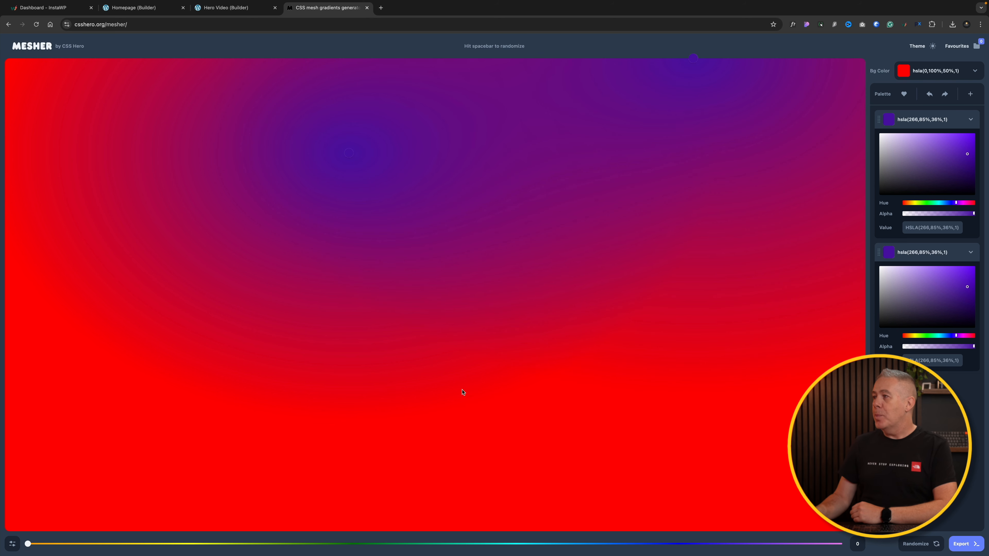
Step: Set the mesh gradient's background color to black, hsla(0,0%,0%,1)
{"action": "left_click", "coordinate": [904, 71]}
{"action": "left_click_drag", "start_coordinate": [905, 112], "coordinate": [872, 152]}
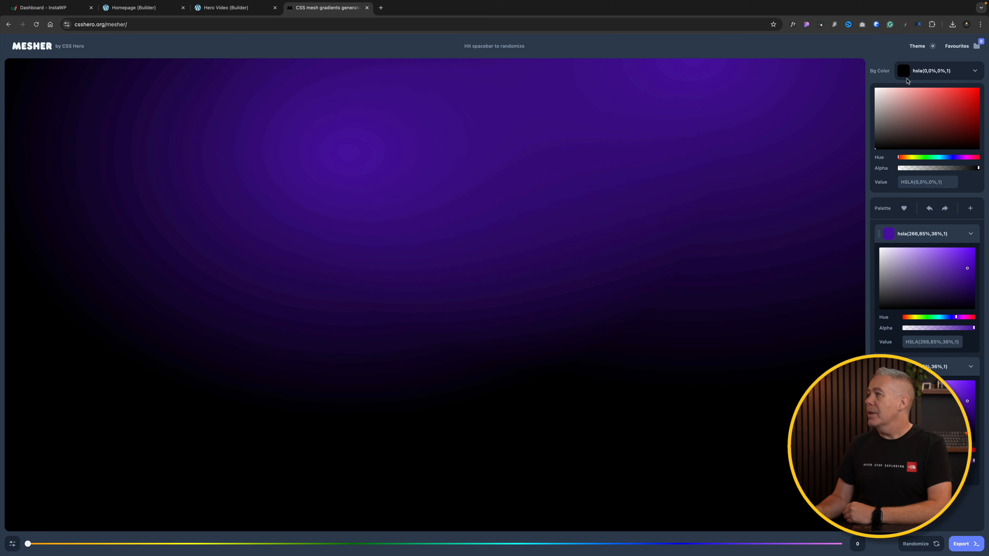
{"action": "left_click", "coordinate": [910, 71]}
{"action": "left_click", "coordinate": [790, 131]}
Step: Move the two purple color points to the gradient's lower edge, at about 37% and 65% of its width
{"action": "left_click_drag", "start_coordinate": [693, 60], "coordinate": [584, 468]}
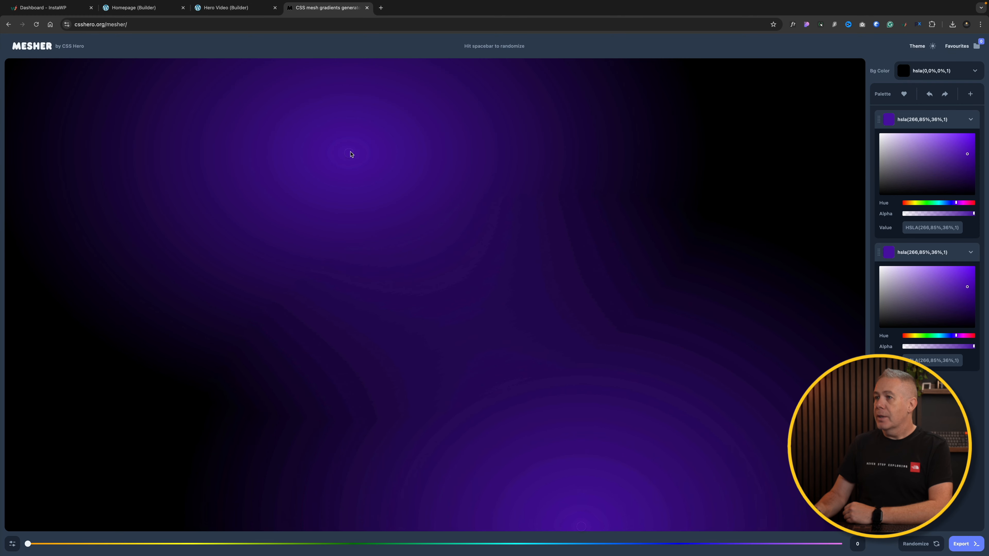
{"action": "left_click_drag", "start_coordinate": [349, 154], "coordinate": [291, 500]}
{"action": "left_click_drag", "start_coordinate": [327, 532], "coordinate": [327, 532]}
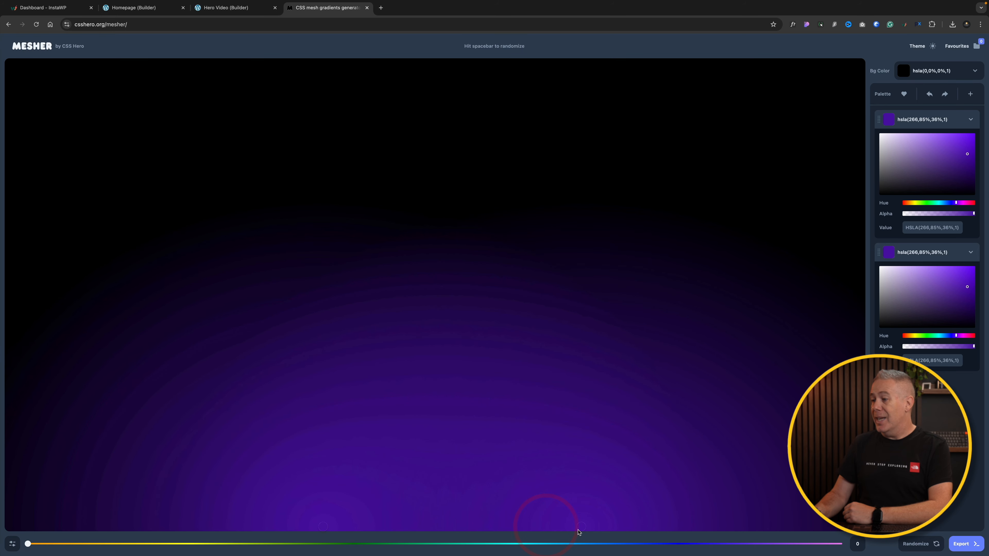
{"action": "left_click", "coordinate": [569, 528]}
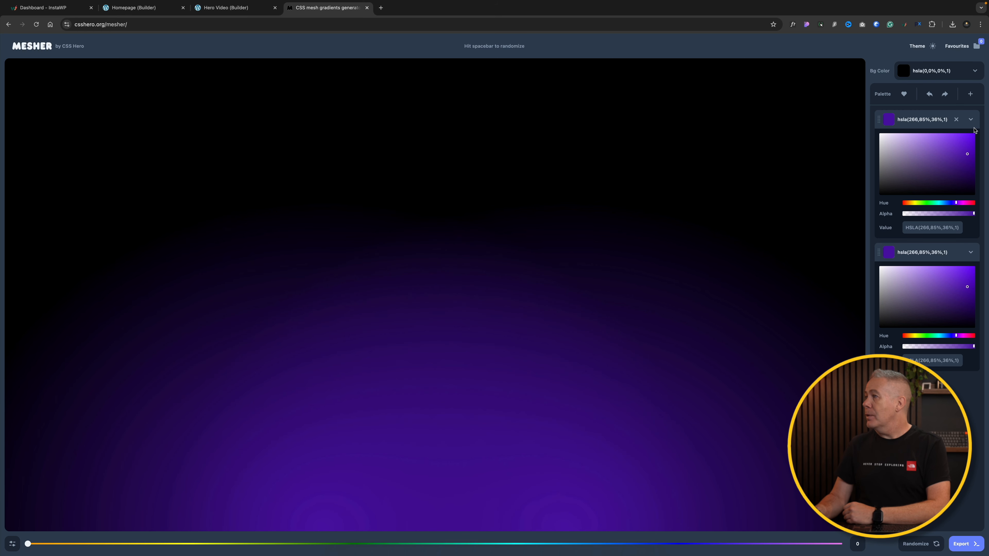
Step: Add a new palette color and set it to a semi-transparent red, hsla(4,82%,48%,0.32)
{"action": "left_click", "coordinate": [971, 95]}
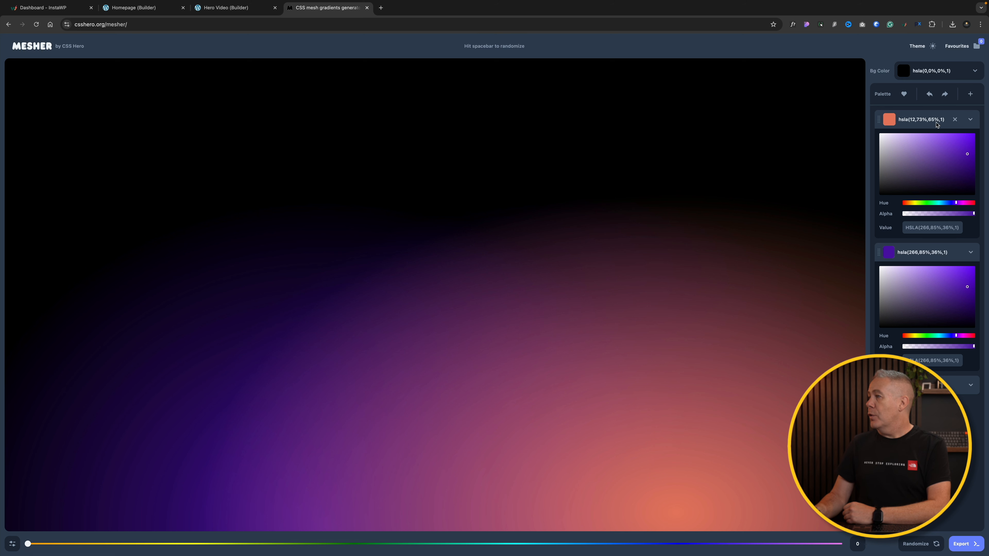
{"action": "left_click_drag", "start_coordinate": [960, 205], "coordinate": [904, 203]}
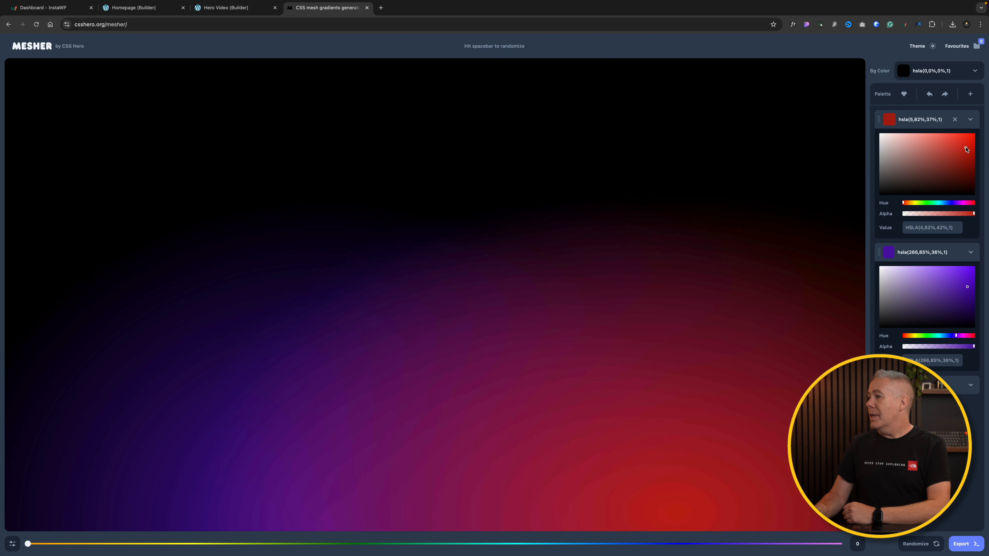
{"action": "left_click_drag", "start_coordinate": [965, 140], "coordinate": [965, 141]}
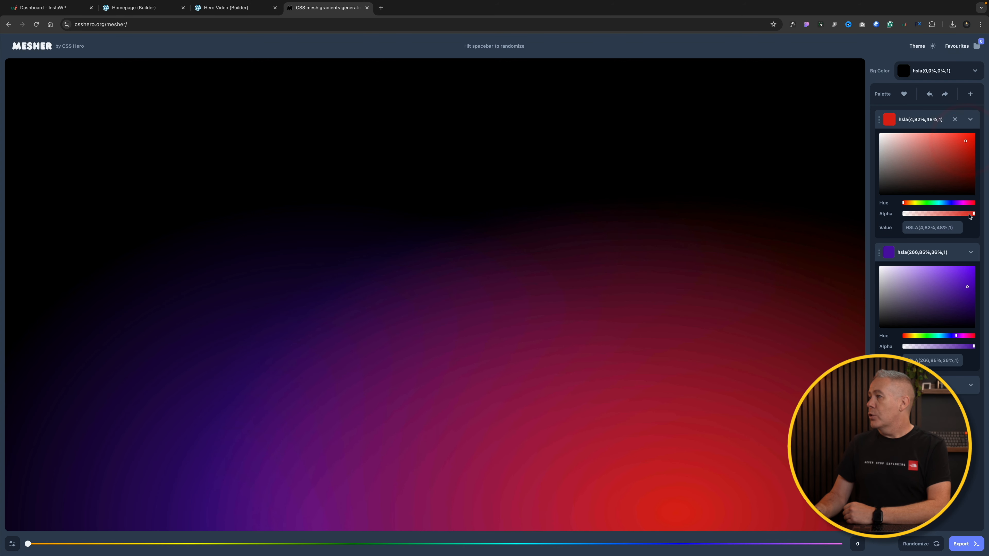
{"action": "left_click_drag", "start_coordinate": [973, 214], "coordinate": [926, 213]}
Step: Move the red color point up to about 78% across and 52% down, and open the gradient's CSS export
{"action": "left_click_drag", "start_coordinate": [668, 509], "coordinate": [681, 310]}
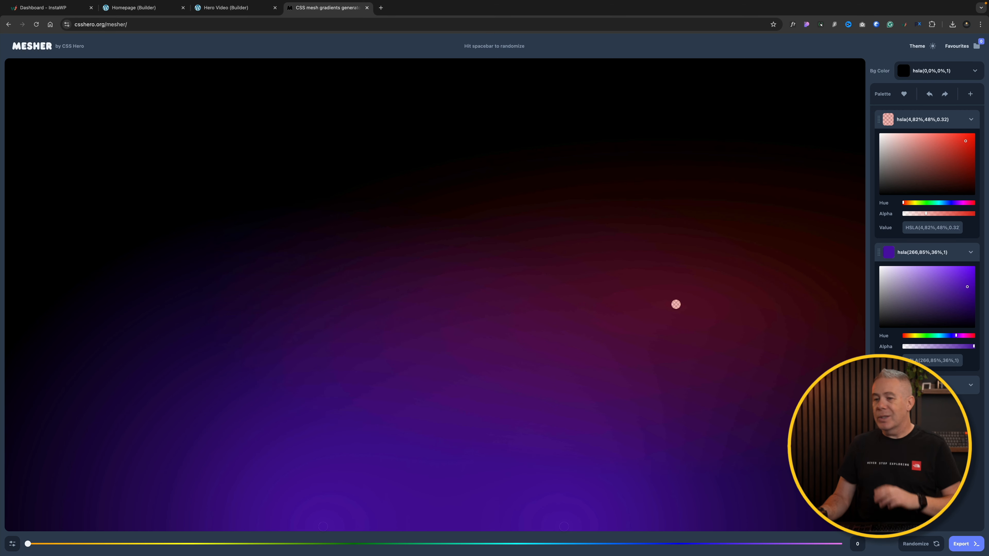
{"action": "left_click", "coordinate": [962, 544]}
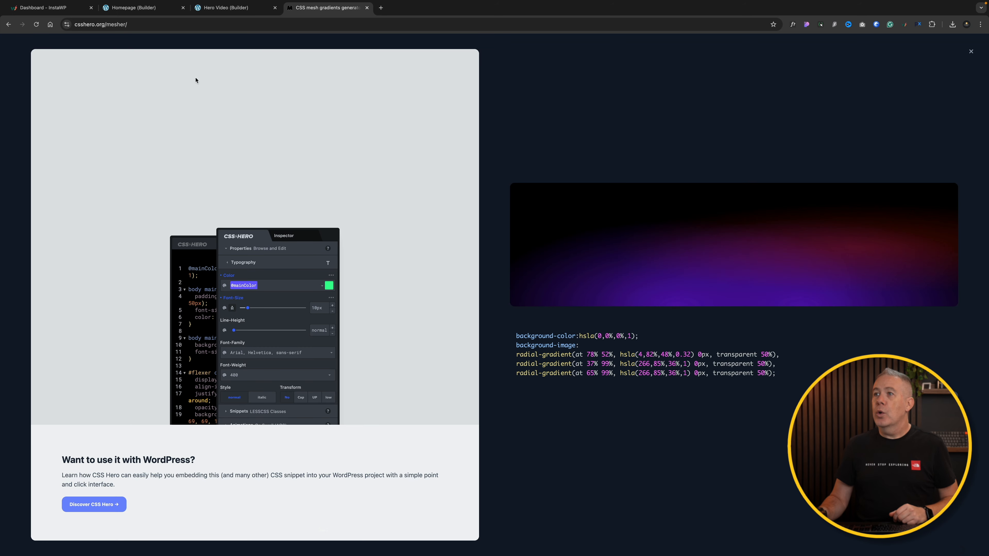
Step: Switch to the Hero Video builder and paste the exported mesh-gradient CSS inside the section's %root% custom CSS rule
{"action": "left_click", "coordinate": [154, 8]}
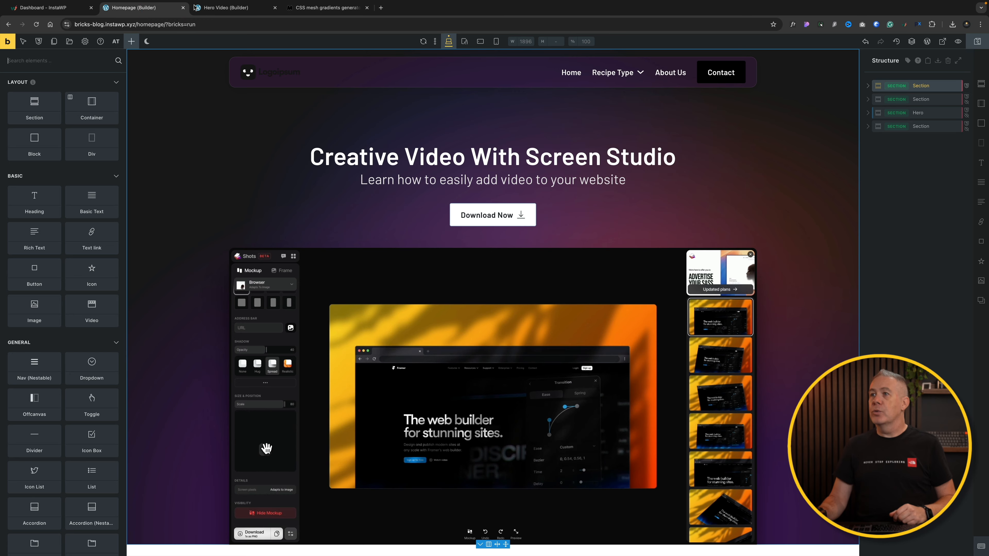
{"action": "left_click", "coordinate": [217, 7]}
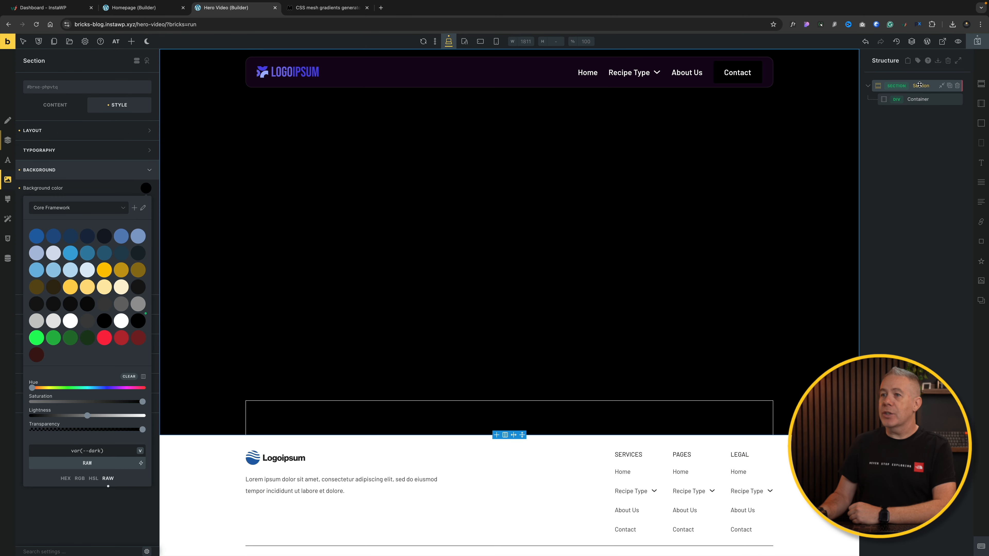
{"action": "left_click", "coordinate": [75, 170]}
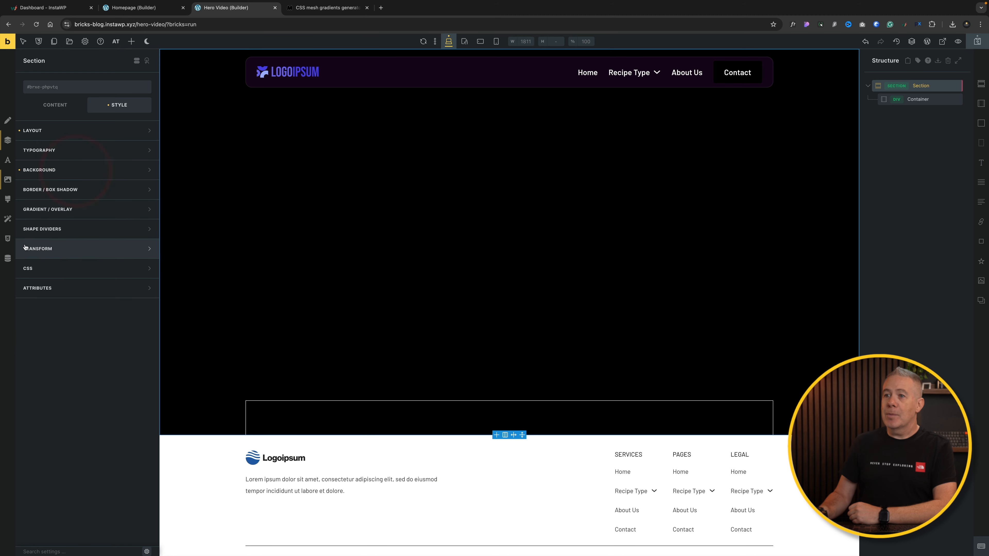
{"action": "left_click", "coordinate": [7, 238]}
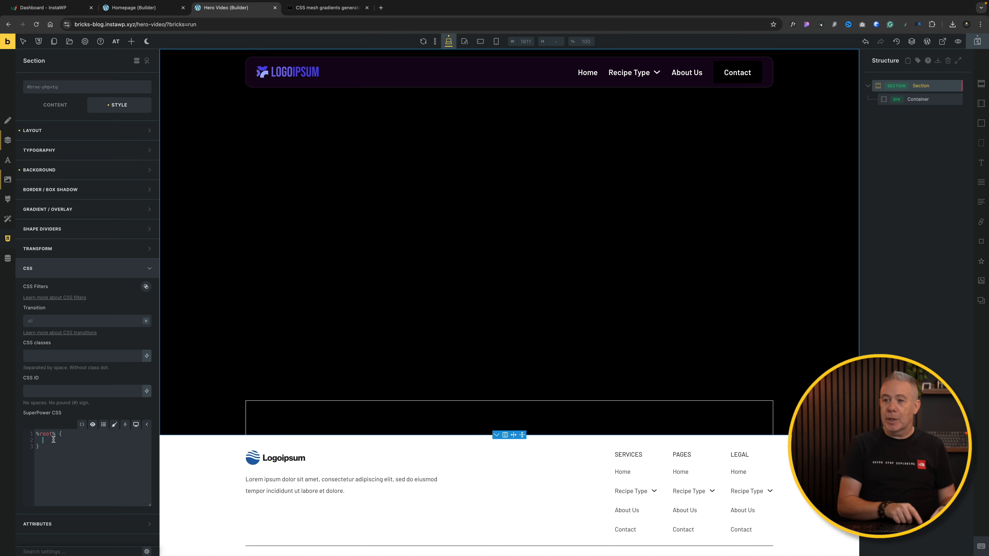
{"action": "type", "text": "background-color:hsla(0,0%,0%,1); background-image: radial-gradient(at 78% 52%, hsla(4,82%,48%,0.32) 0px, transparent 50%), radial-gradient(at 37% 99%, hsla(266,85%,36%,1) 0px, transparent 50%), radial-gradient(at 65% 99%, hsla(266,85%,36%,1) 0px, transparent 50%);"}
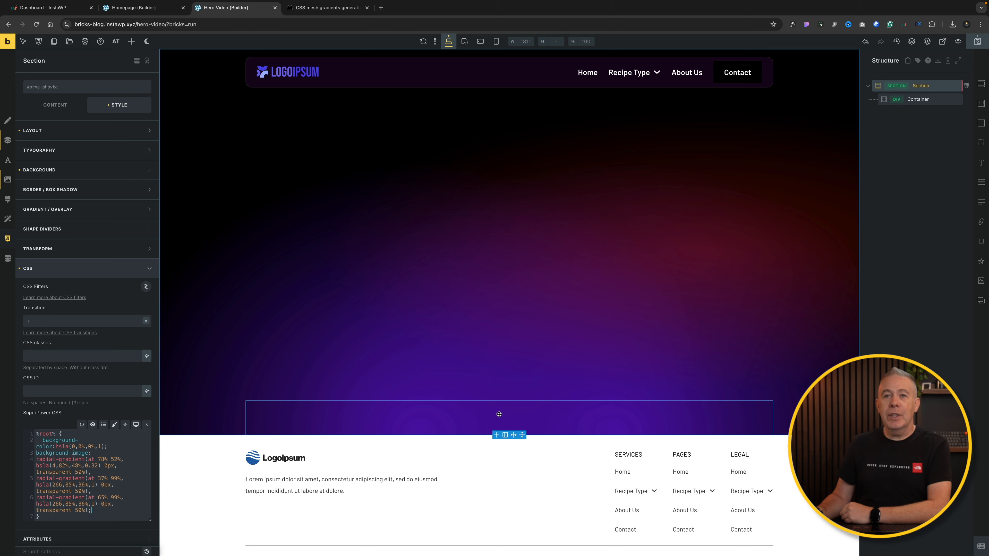
Step: Search the elements for "vide" and add a Video element inside the section's container
{"action": "left_click", "coordinate": [921, 100]}
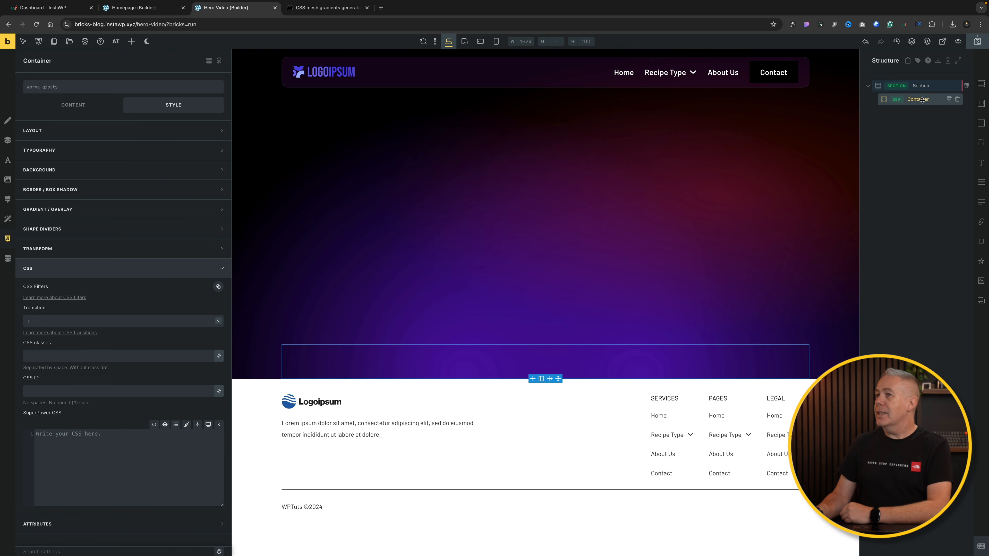
{"action": "left_click", "coordinate": [132, 41]}
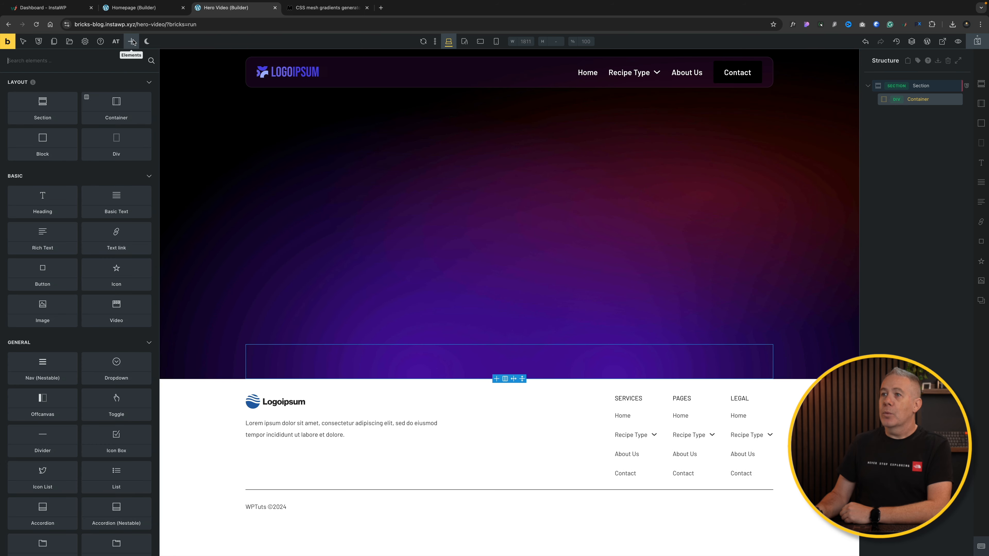
{"action": "left_click", "coordinate": [103, 61]}
{"action": "type", "text": "vide"}
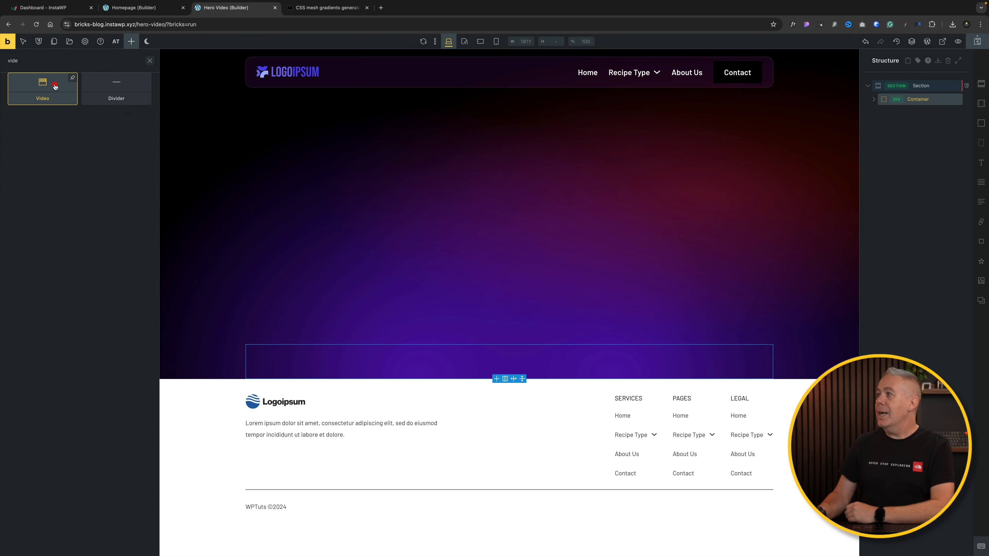
{"action": "left_click", "coordinate": [54, 85]}
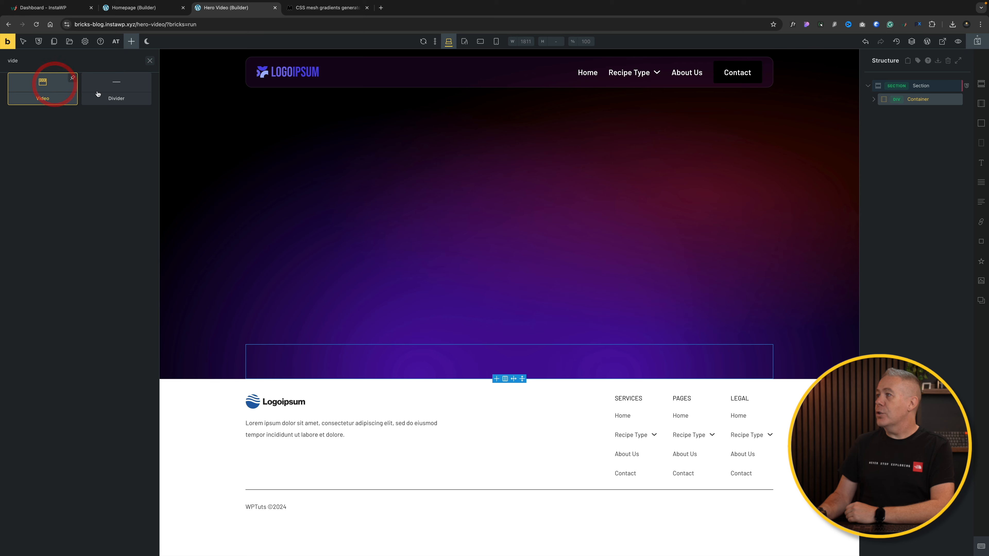
Step: Clear the new Video element's YouTube video ID and set its source to Media
{"action": "left_click", "coordinate": [871, 99]}
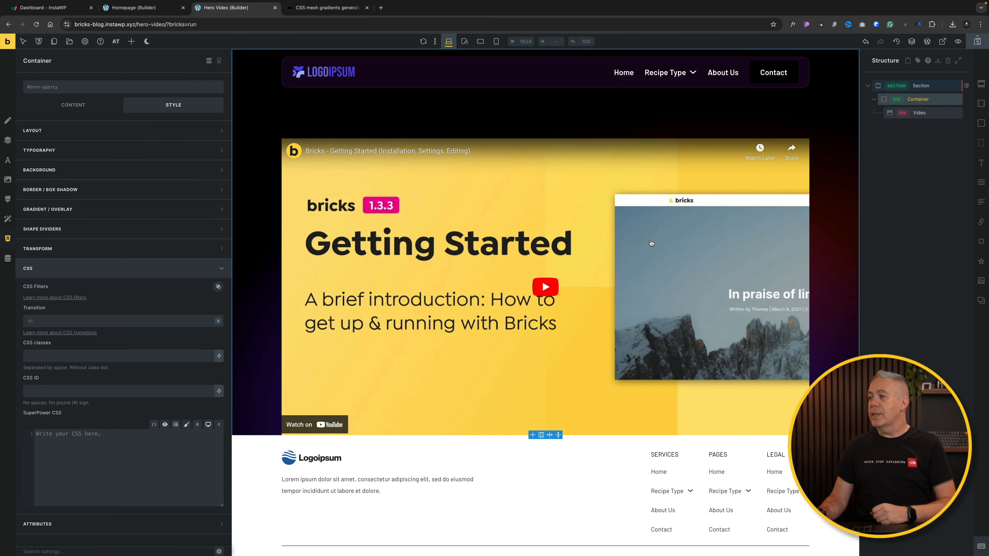
{"action": "left_click", "coordinate": [917, 113]}
{"action": "left_click", "coordinate": [54, 104]}
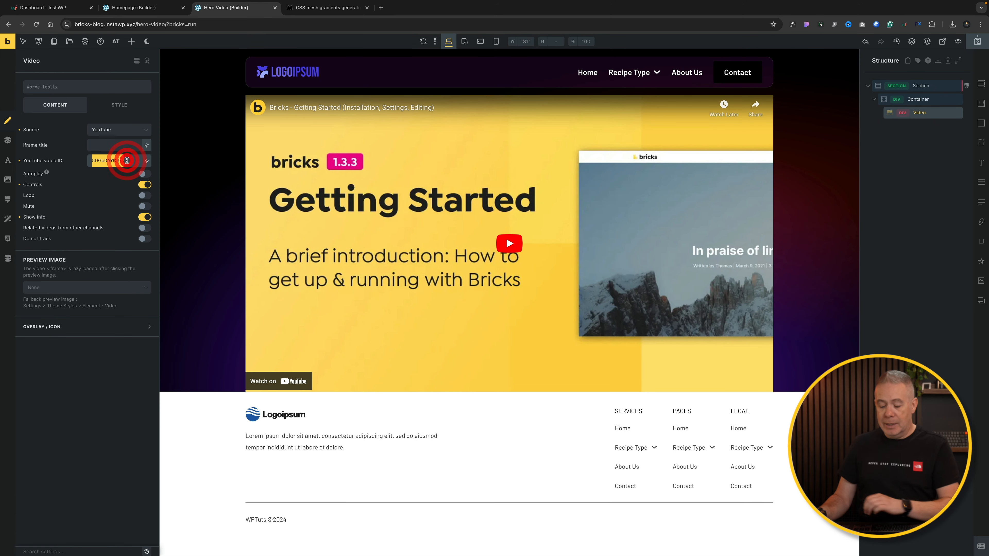
{"action": "left_click", "coordinate": [116, 131]}
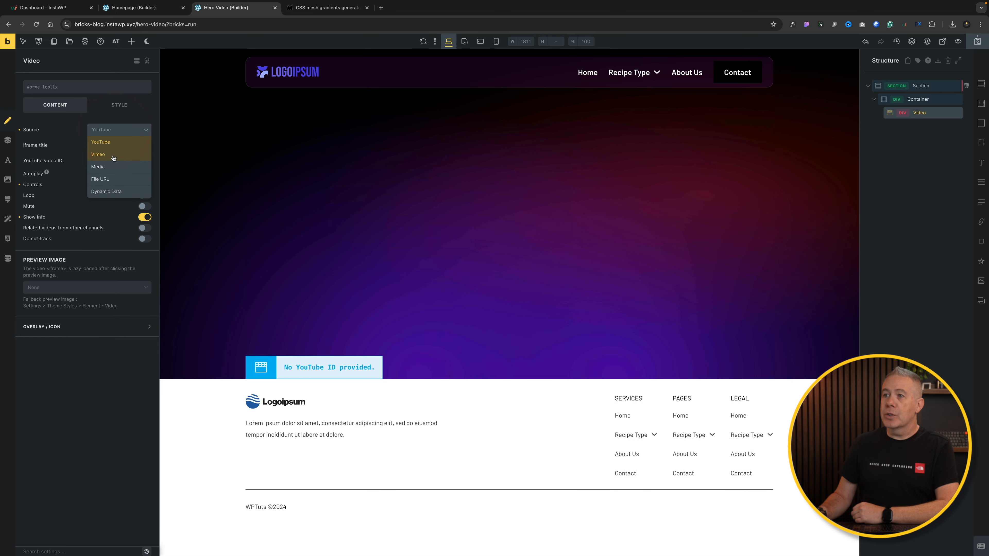
{"action": "left_click", "coordinate": [112, 166]}
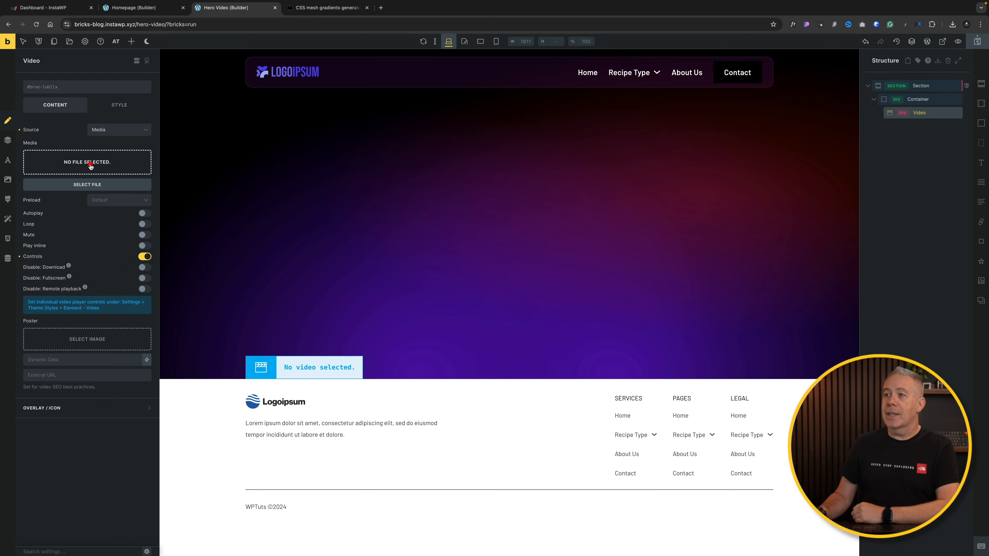
Step: Insert Shots-so.mp4 from the media library as the Video element's file
{"action": "left_click", "coordinate": [90, 166]}
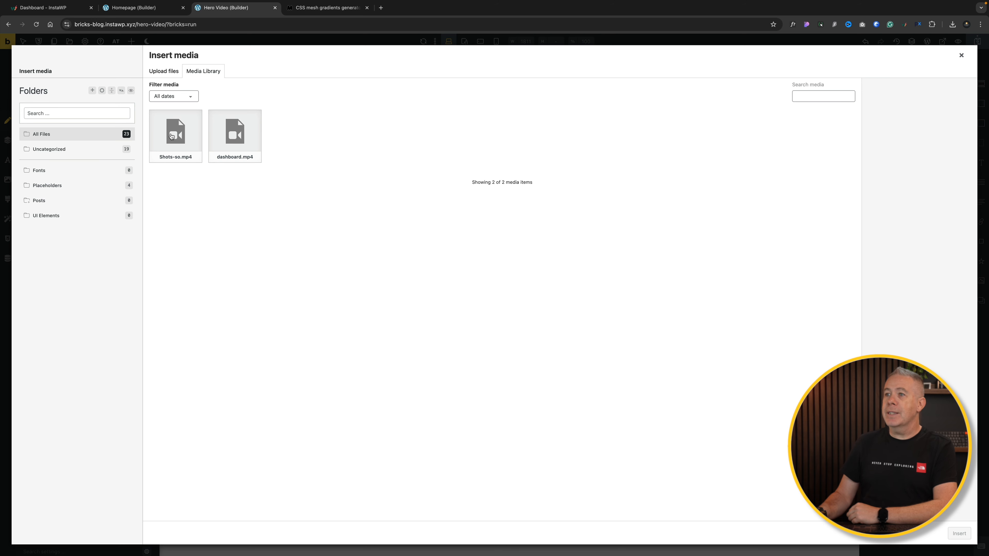
{"action": "left_click", "coordinate": [171, 136]}
{"action": "left_click", "coordinate": [959, 534]}
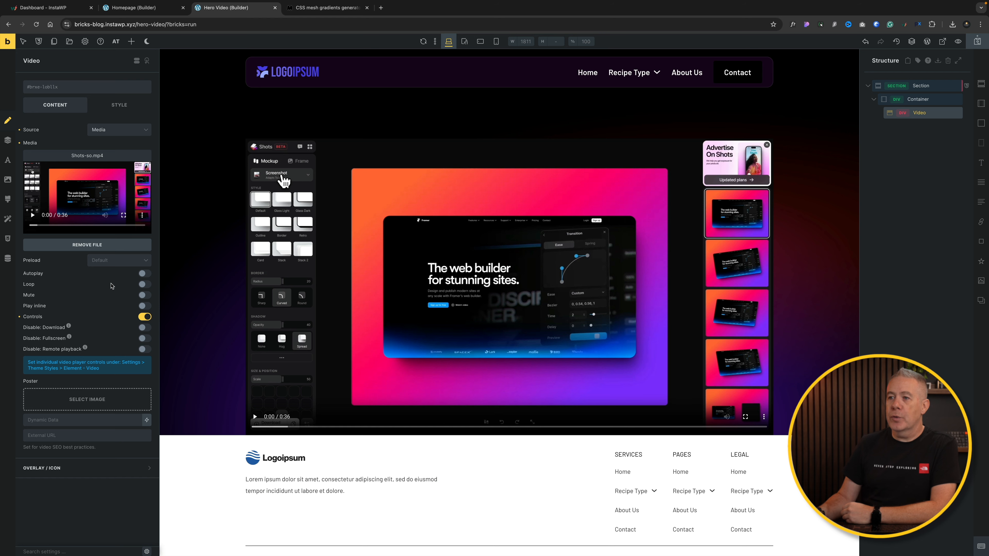
Step: Enable Autoplay, Loop and Mute for the video and turn off its Controls
{"action": "left_click", "coordinate": [145, 284]}
{"action": "left_click", "coordinate": [146, 296]}
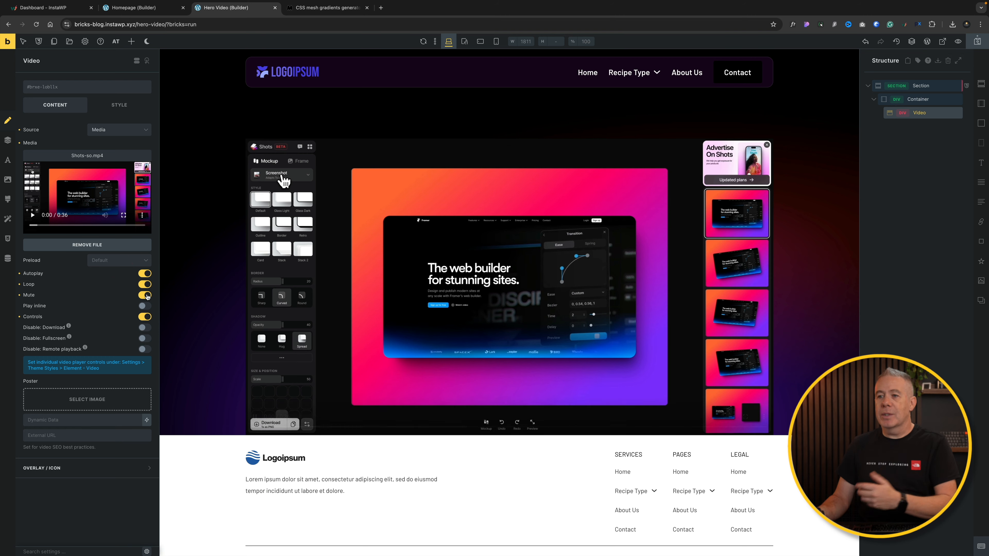
{"action": "left_click", "coordinate": [143, 317]}
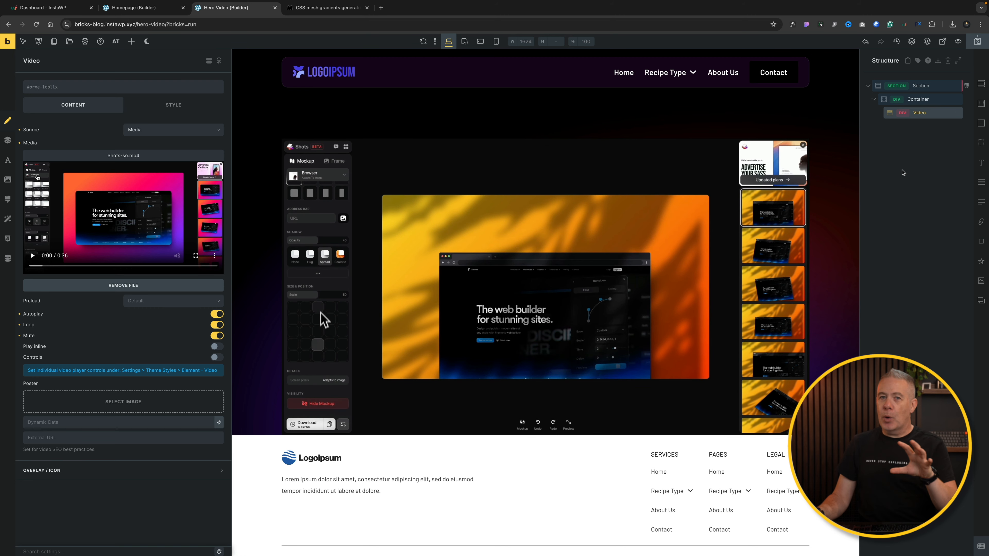
Step: Set the video's top-left border radius to the radius-m variable
{"action": "left_click", "coordinate": [927, 113]}
{"action": "left_click", "coordinate": [166, 106]}
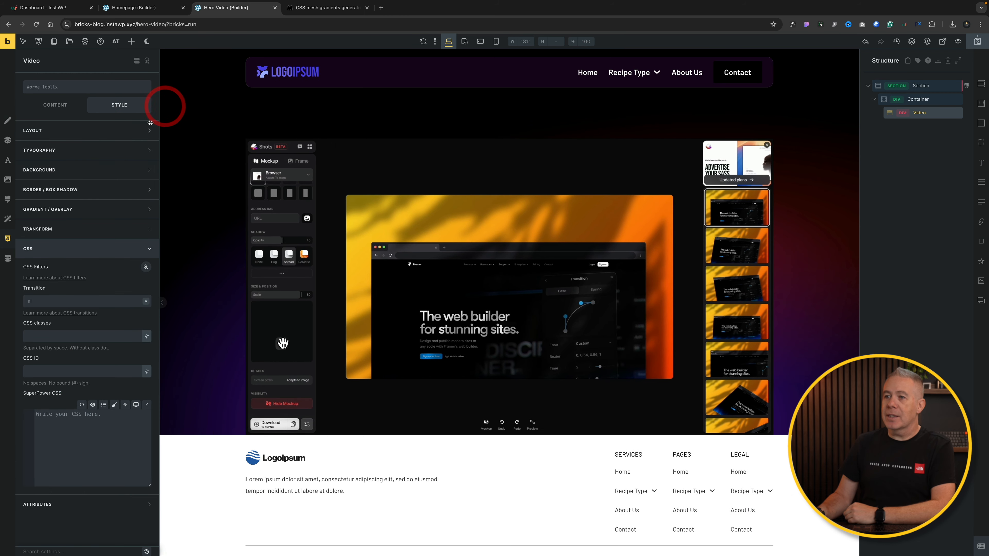
{"action": "left_click", "coordinate": [71, 190]}
{"action": "left_click", "coordinate": [146, 210]}
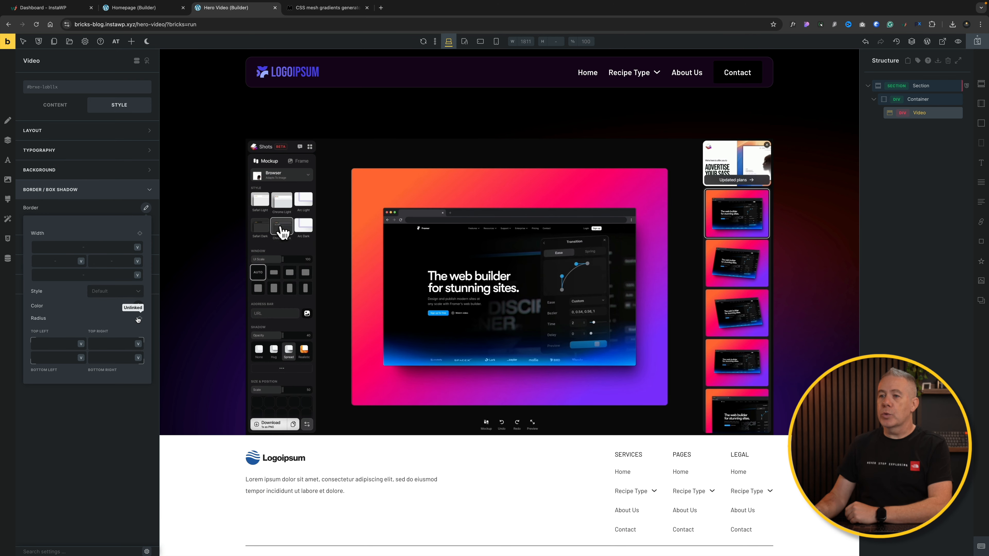
{"action": "left_click", "coordinate": [51, 344]}
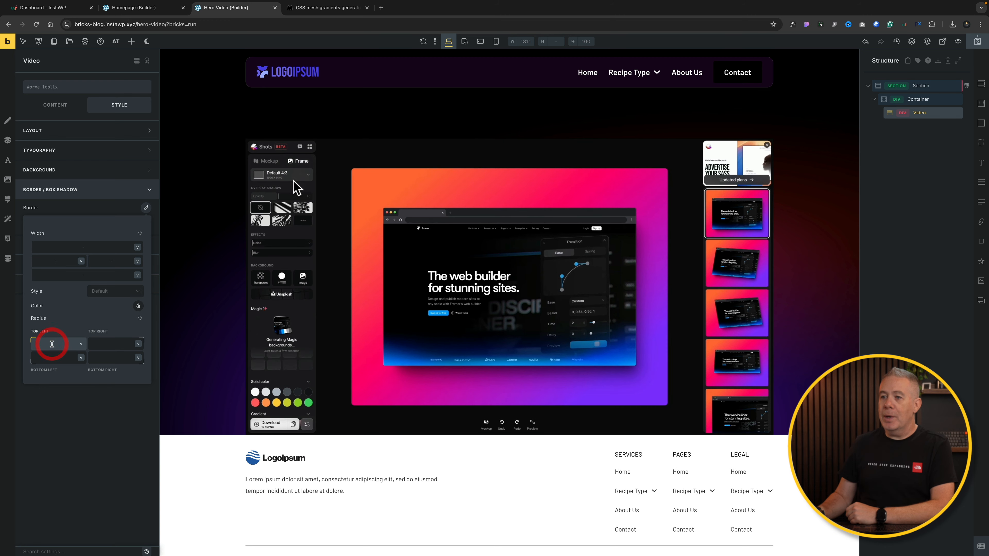
{"action": "right_click", "coordinate": [52, 344]}
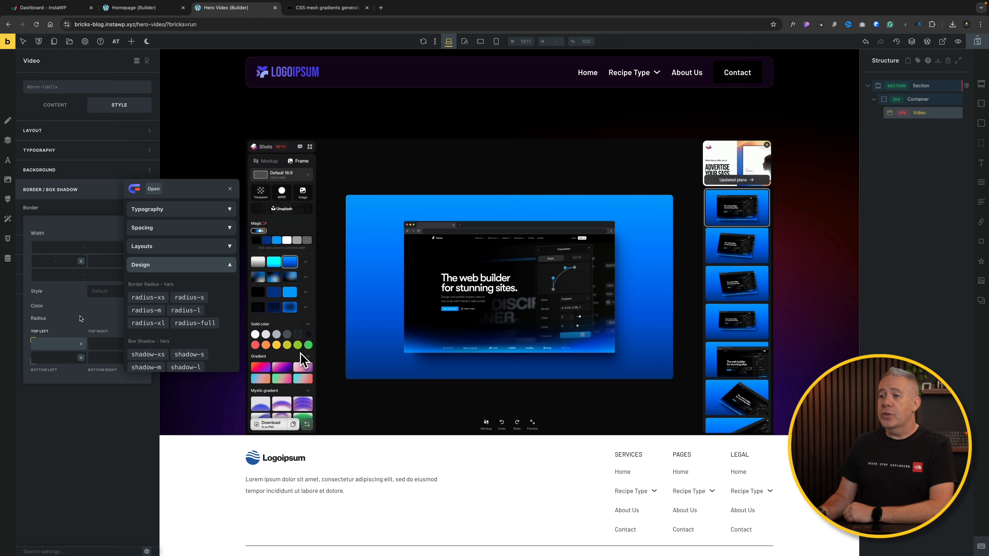
{"action": "left_click", "coordinate": [157, 313]}
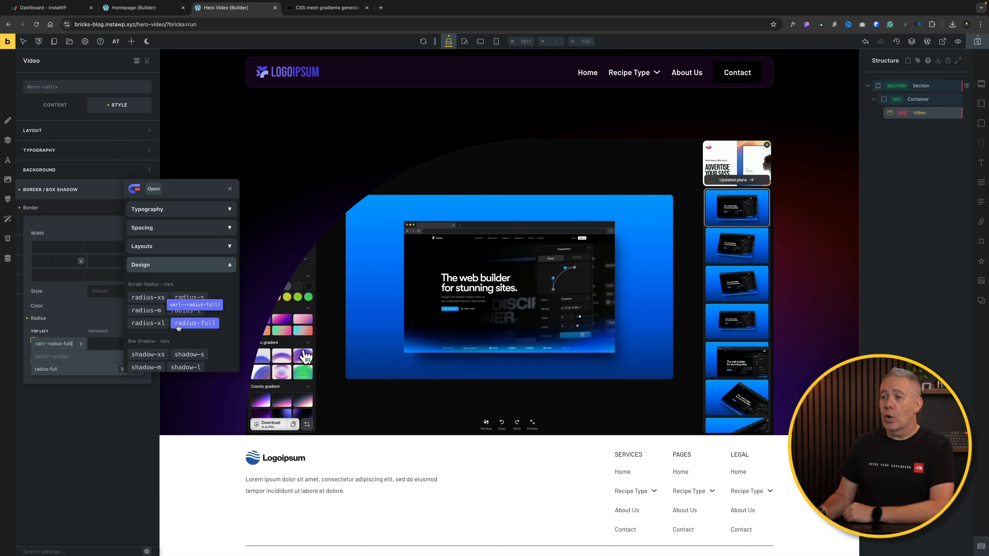
{"action": "left_click", "coordinate": [156, 312]}
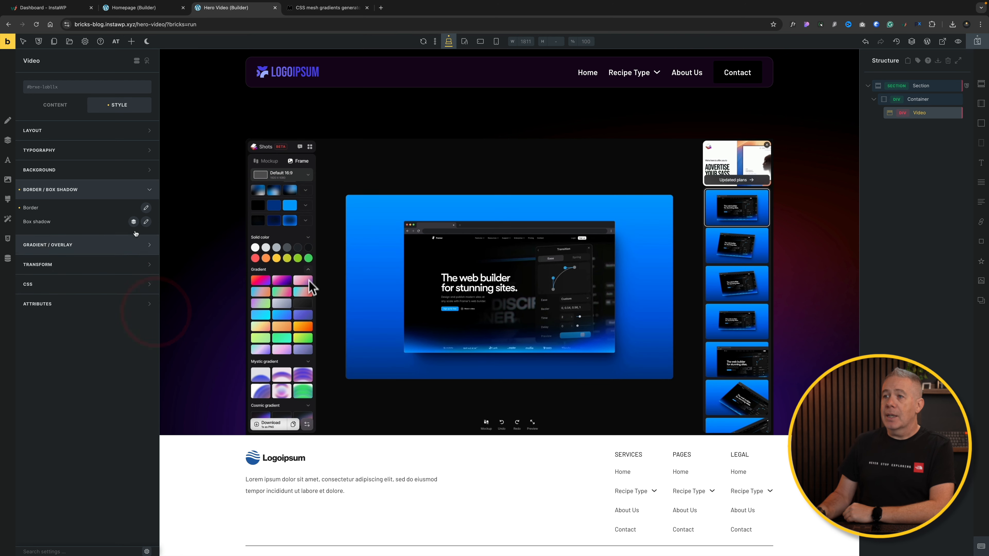
Step: Set the video's top-right border radius to the radius-m variable as well
{"action": "left_click", "coordinate": [146, 208]}
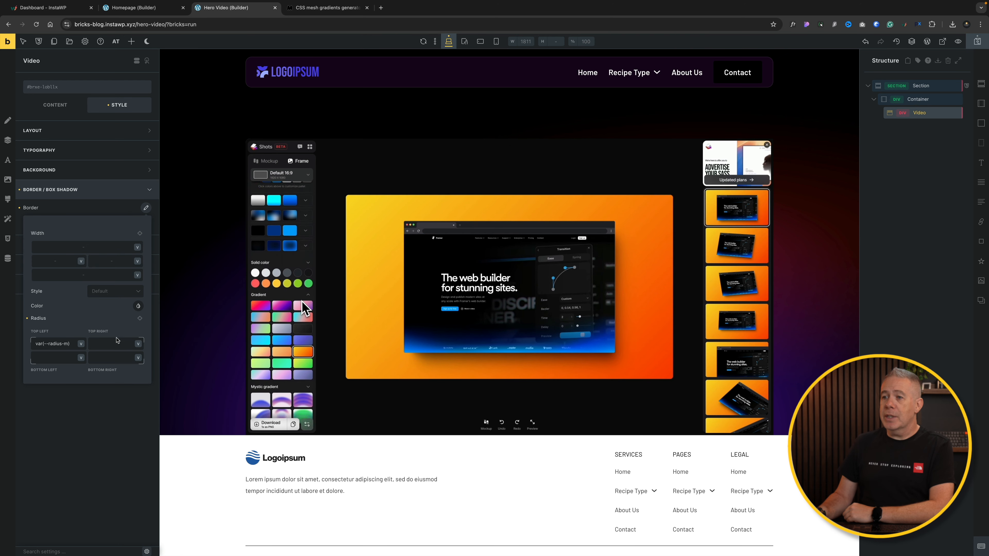
{"action": "left_click", "coordinate": [115, 342]}
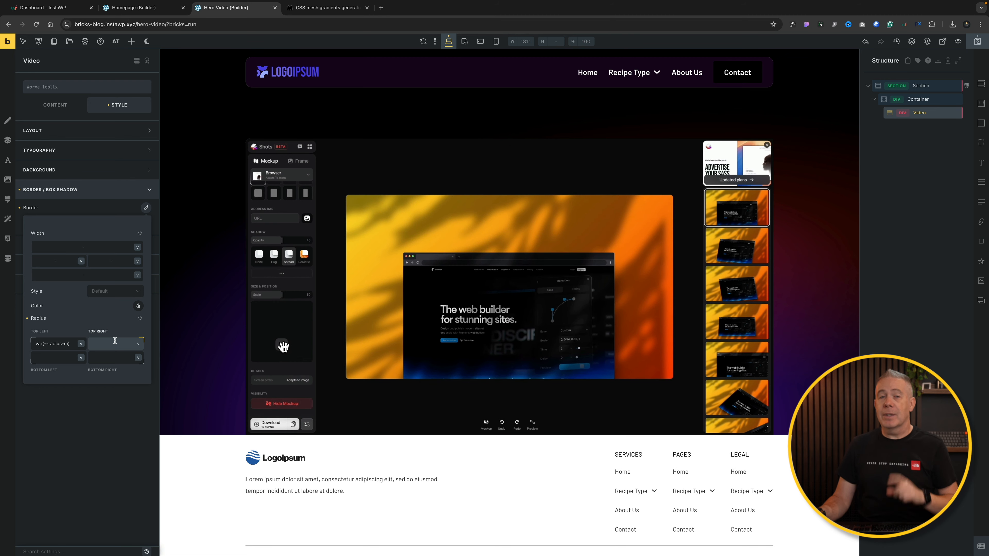
{"action": "right_click", "coordinate": [115, 341]}
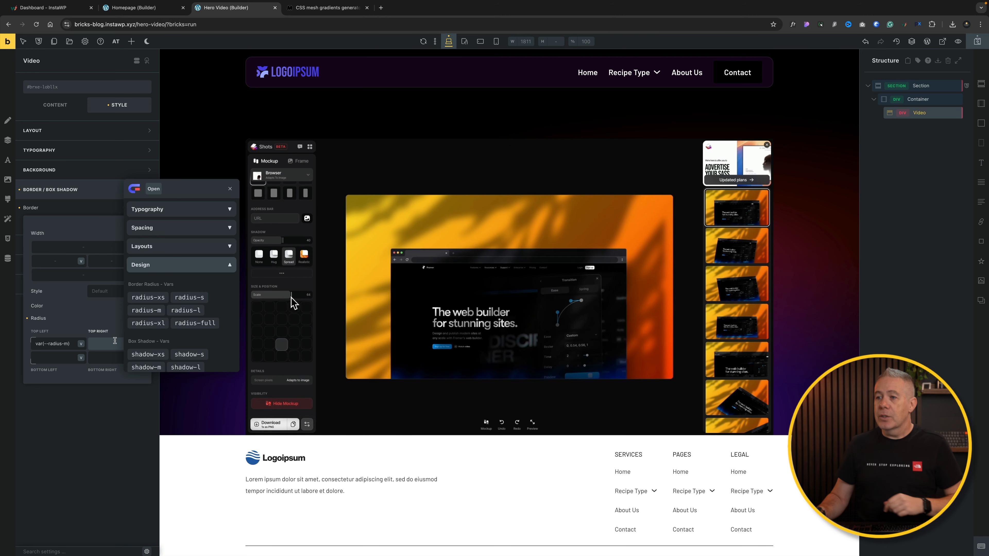
{"action": "left_click", "coordinate": [146, 315]}
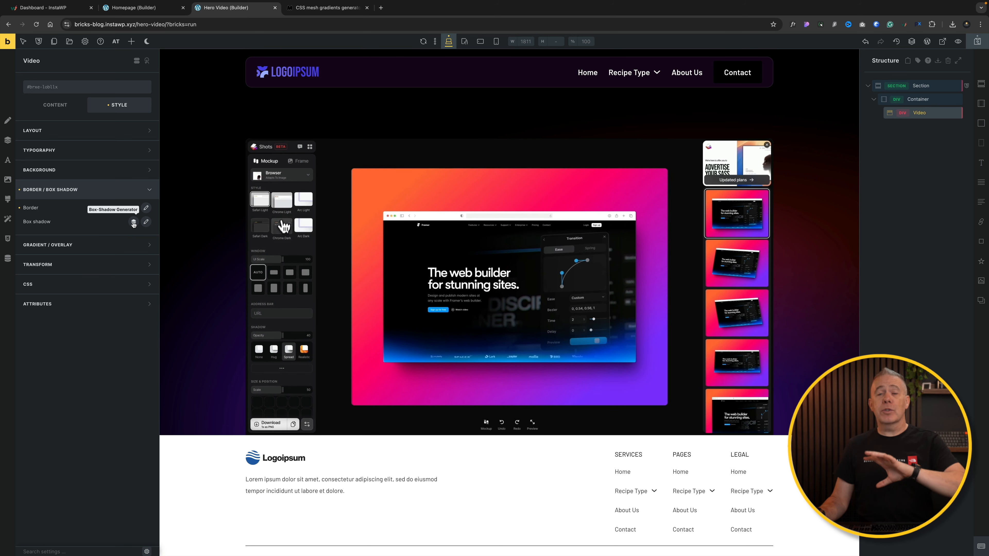
Step: Quick-apply the large, soft downward-shadow preset from the Box-Shadow Generator to the video
{"action": "left_click", "coordinate": [146, 222]}
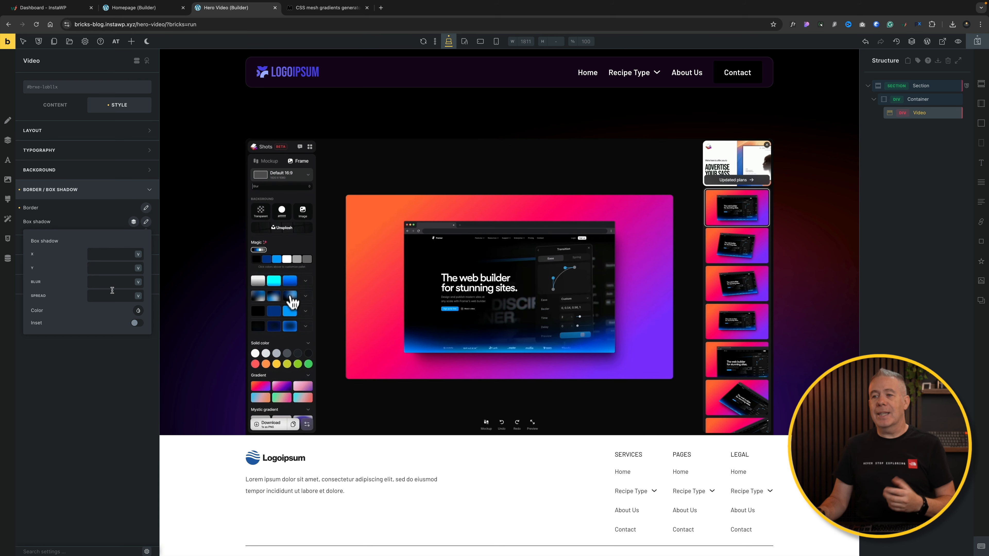
{"action": "left_click", "coordinate": [132, 222]}
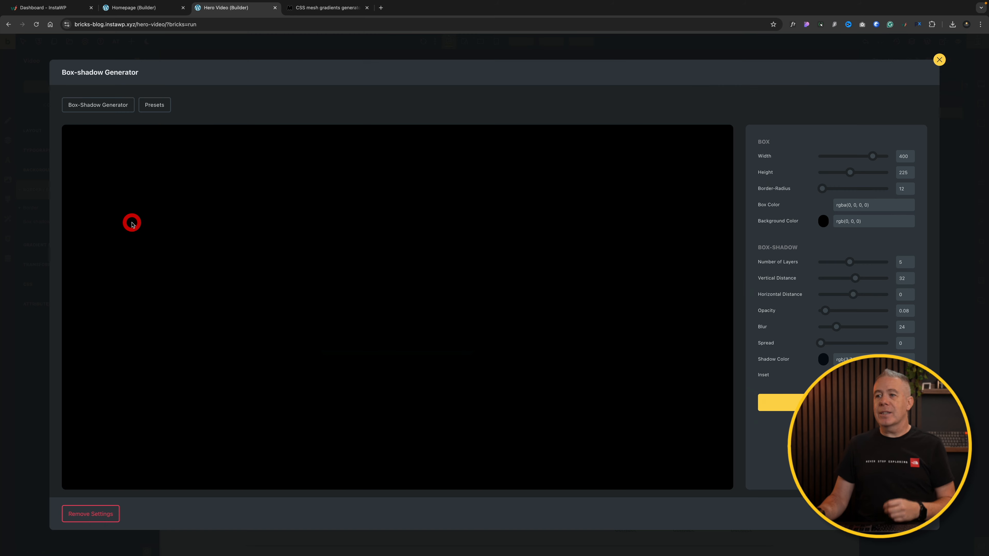
{"action": "left_click", "coordinate": [153, 105]}
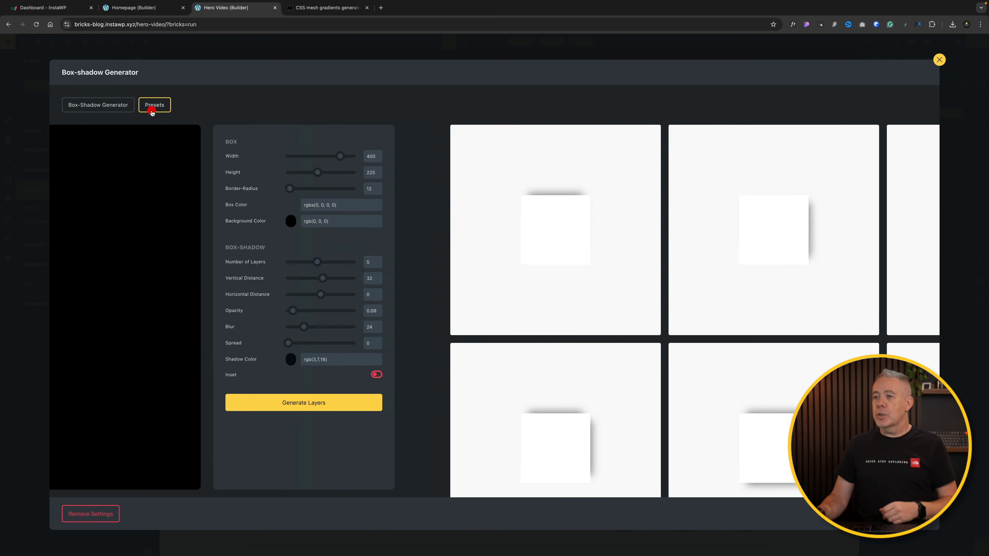
{"action": "scroll", "coordinate": [321, 338], "scroll_direction": "down", "scroll_amount": 10}
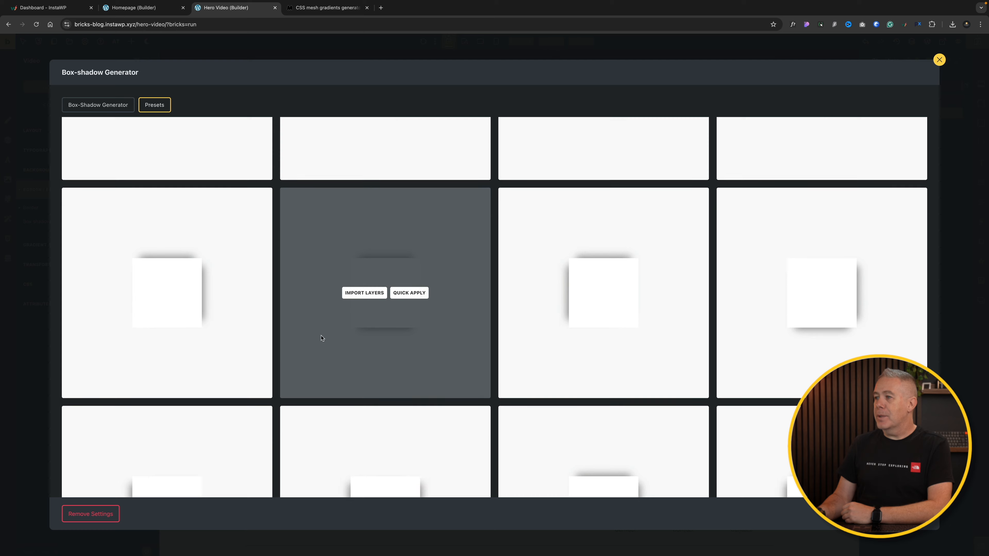
{"action": "scroll", "coordinate": [358, 361], "scroll_direction": "down", "scroll_amount": 5}
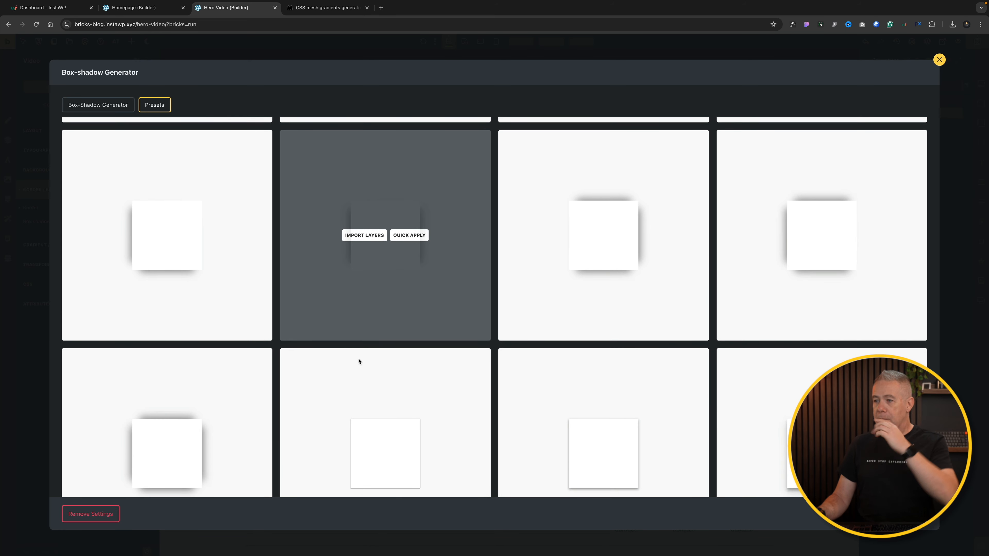
{"action": "scroll", "coordinate": [359, 361], "scroll_direction": "down", "scroll_amount": 10}
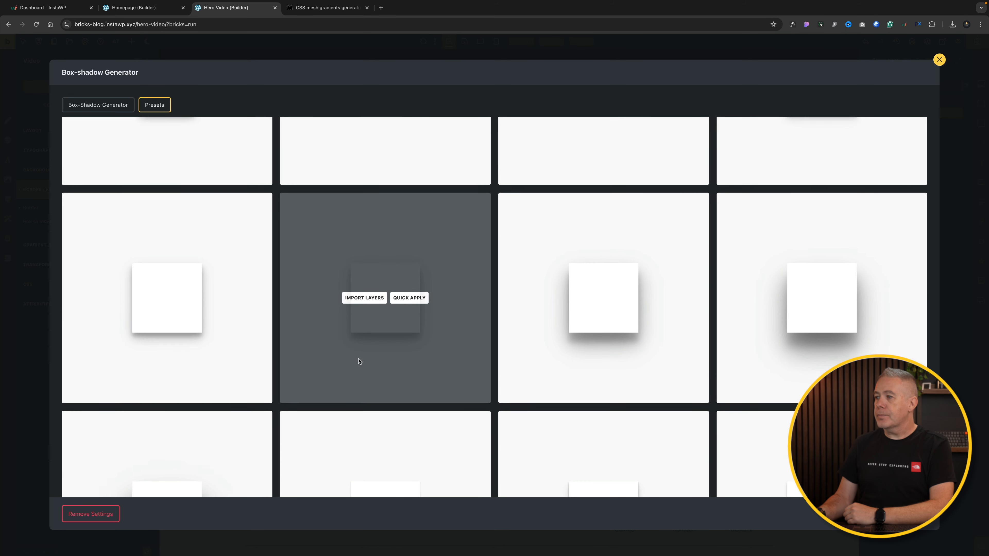
{"action": "mouse_move", "coordinate": [154, 398]}
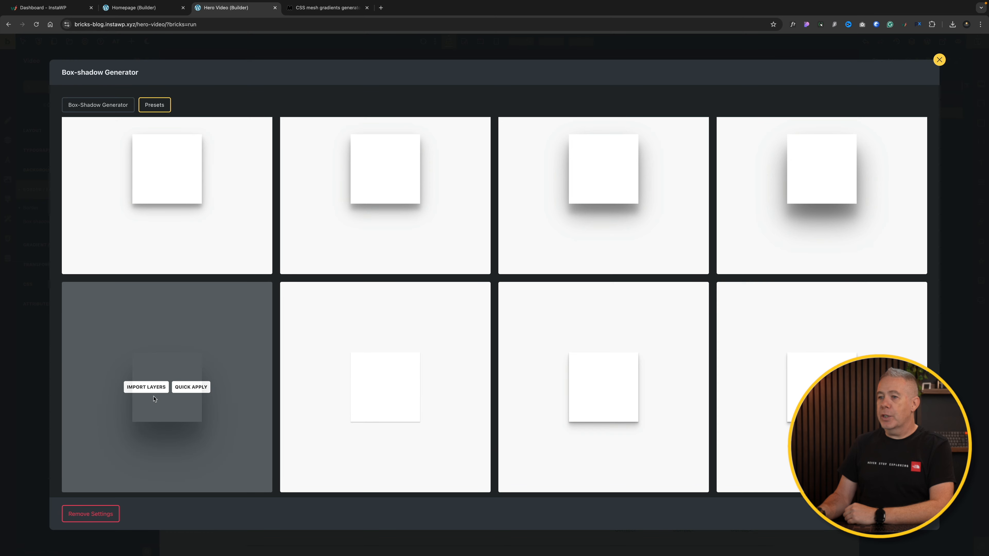
{"action": "left_click", "coordinate": [184, 387]}
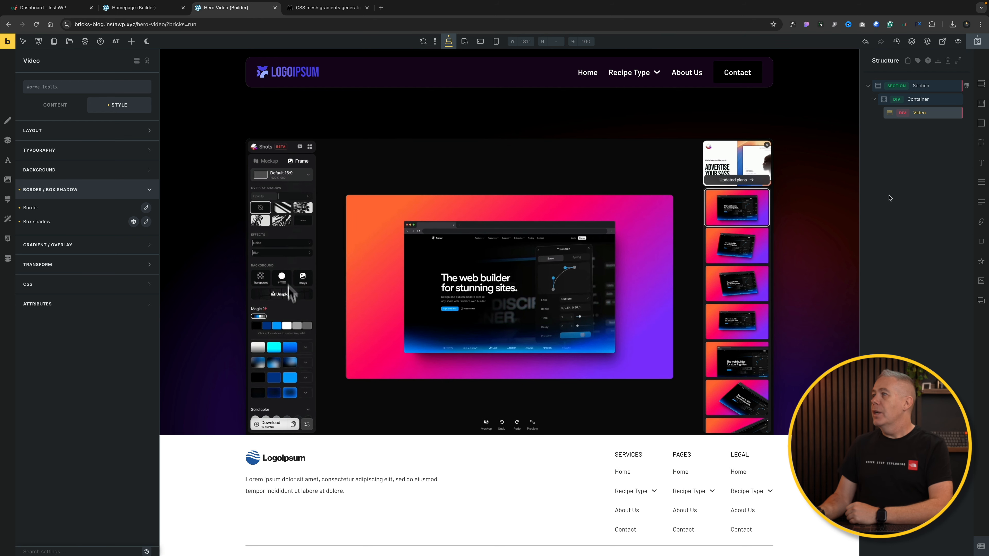
Step: Add a container to the section and place it above the container that holds the video
{"action": "left_click", "coordinate": [925, 85]}
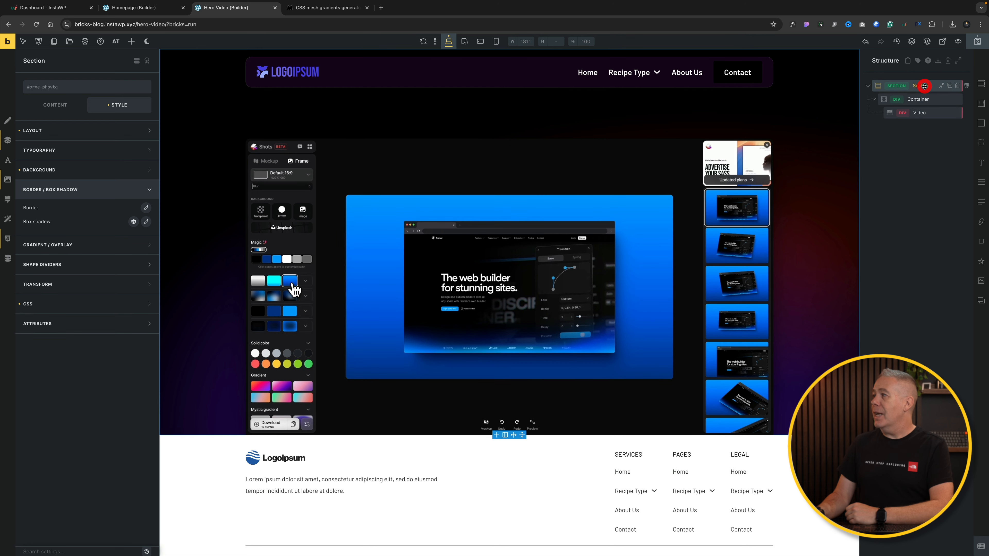
{"action": "left_click", "coordinate": [982, 104]}
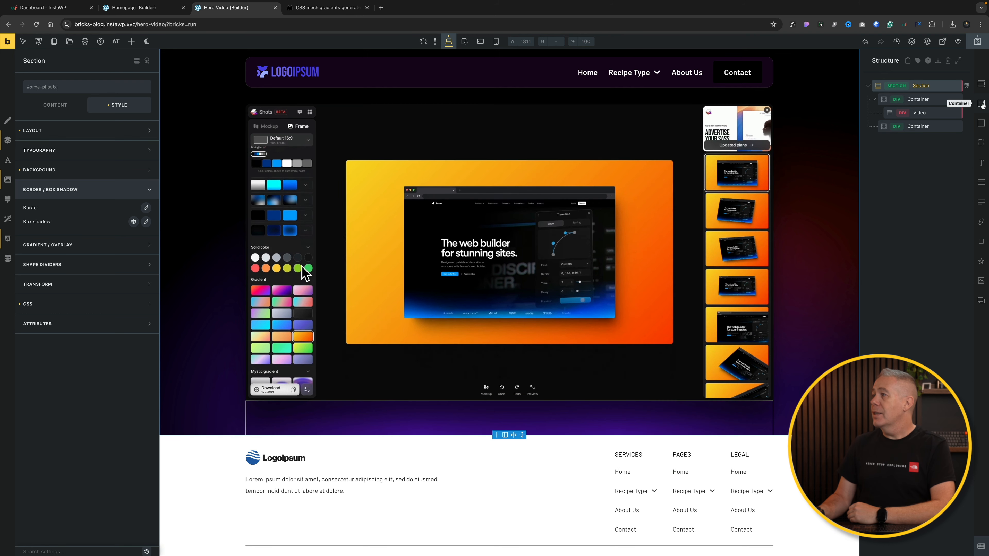
{"action": "left_click_drag", "start_coordinate": [927, 125], "coordinate": [924, 95]}
{"action": "left_click", "coordinate": [874, 113]}
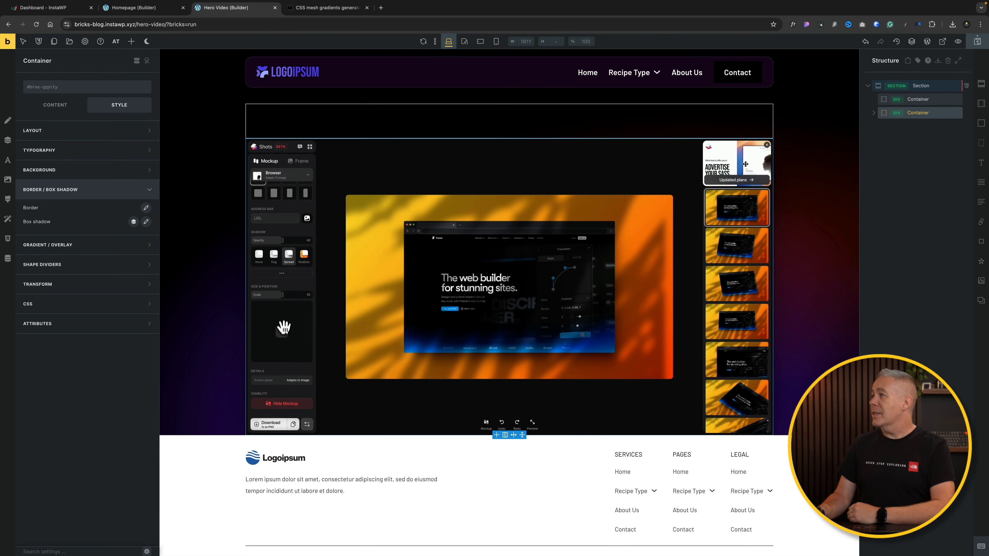
Step: Add two headings and a button inside the new empty container
{"action": "left_click", "coordinate": [921, 99]}
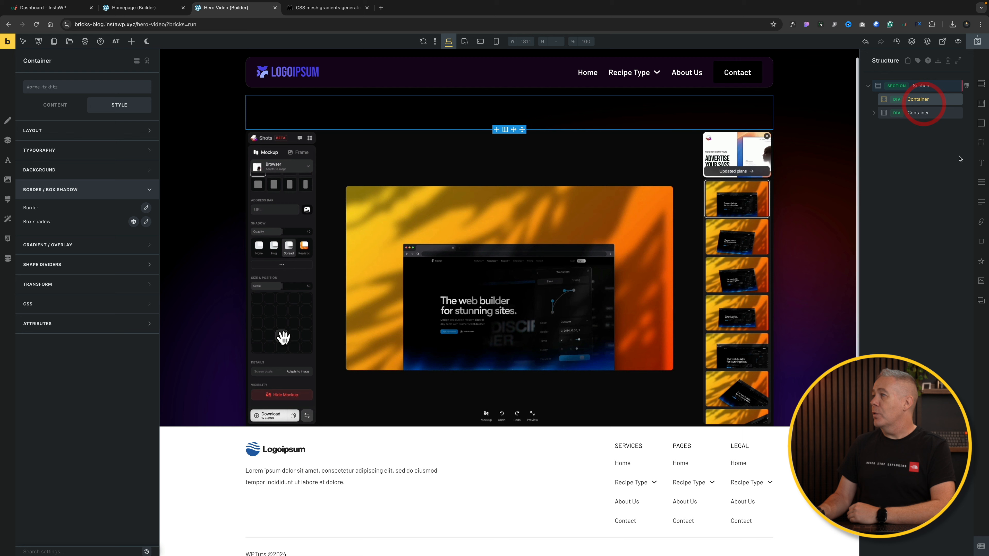
{"action": "left_click", "coordinate": [980, 164]}
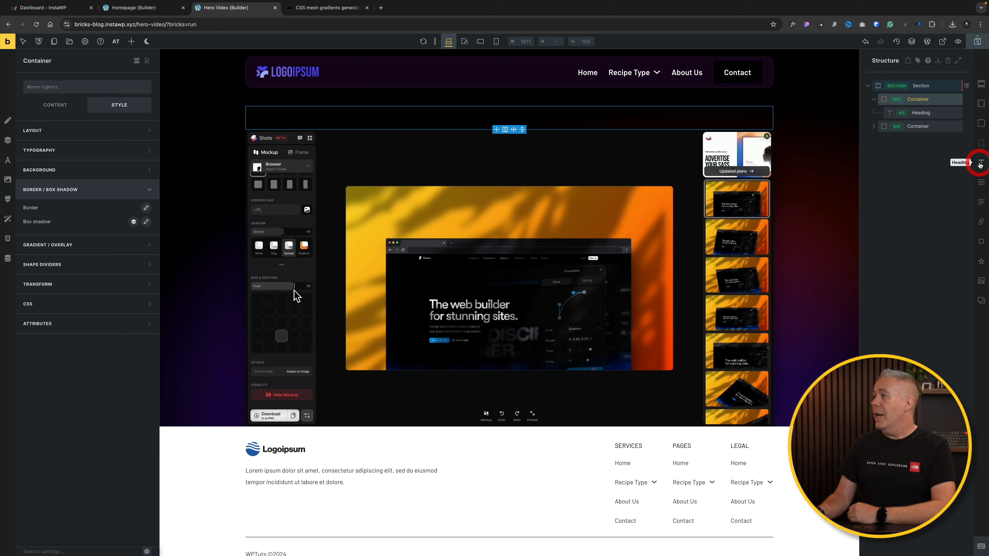
{"action": "left_click", "coordinate": [980, 163]}
{"action": "left_click", "coordinate": [981, 242]}
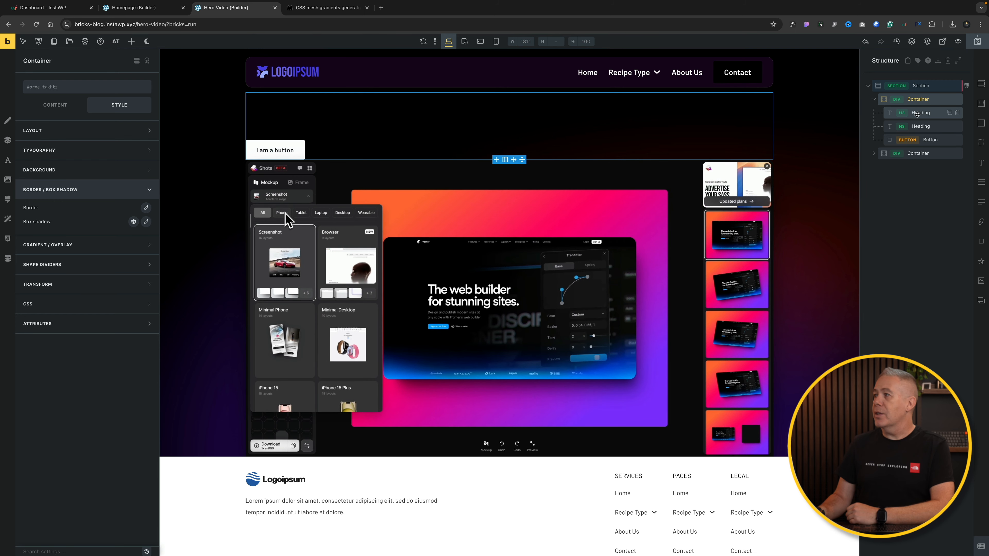
Step: Set the first heading's text color to the light variable from the Core Framework palette
{"action": "left_click", "coordinate": [917, 114]}
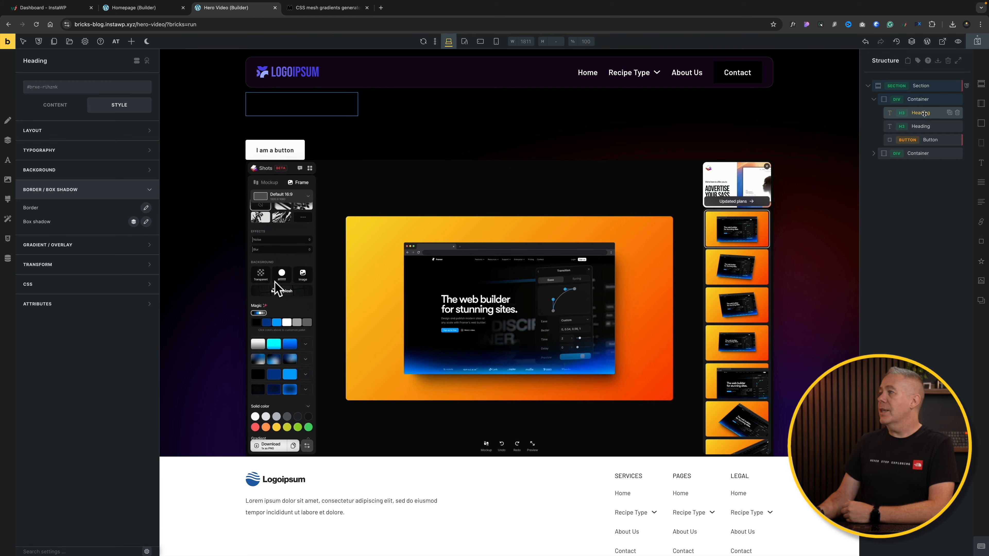
{"action": "left_click", "coordinate": [67, 133]}
{"action": "left_click", "coordinate": [67, 135]}
{"action": "left_click", "coordinate": [79, 150]}
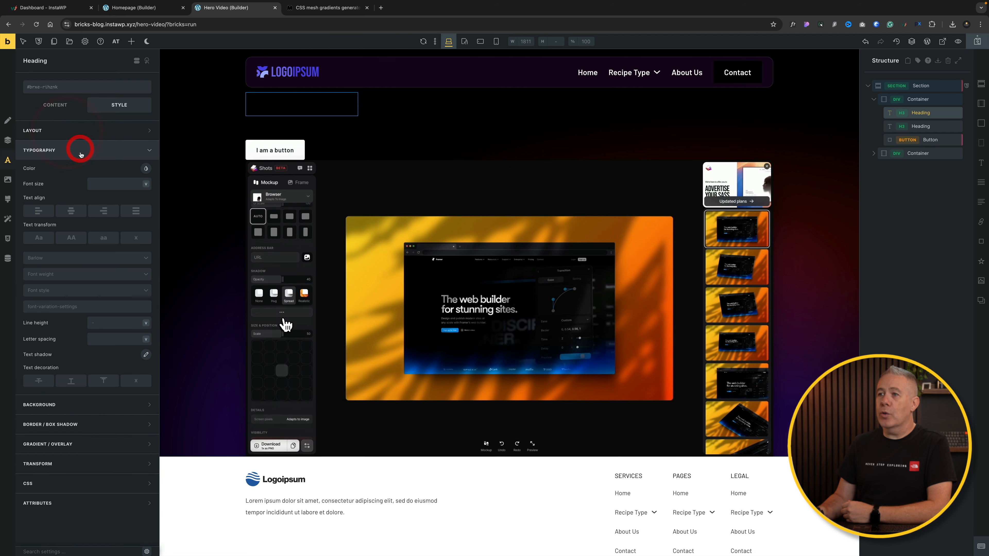
{"action": "left_click", "coordinate": [147, 169]}
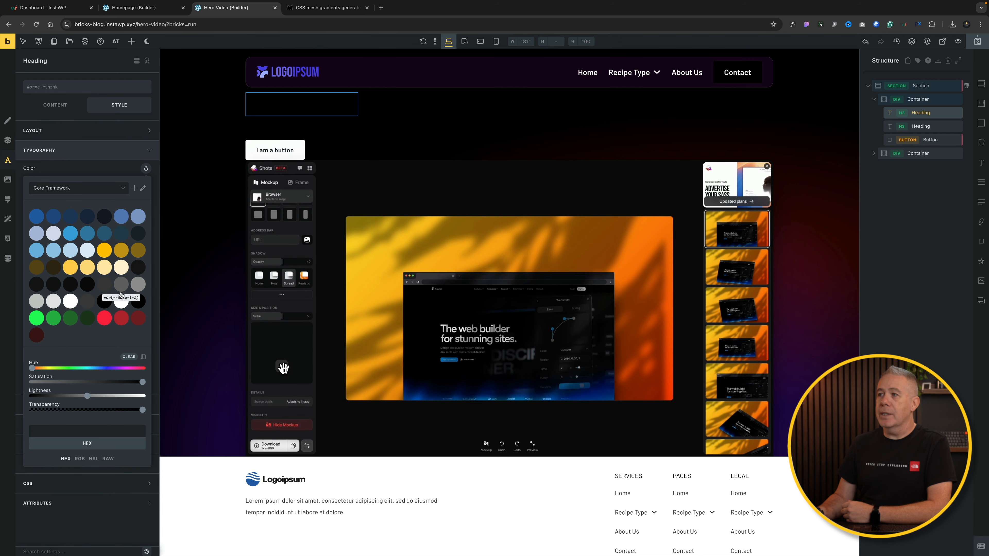
{"action": "left_click", "coordinate": [121, 301]}
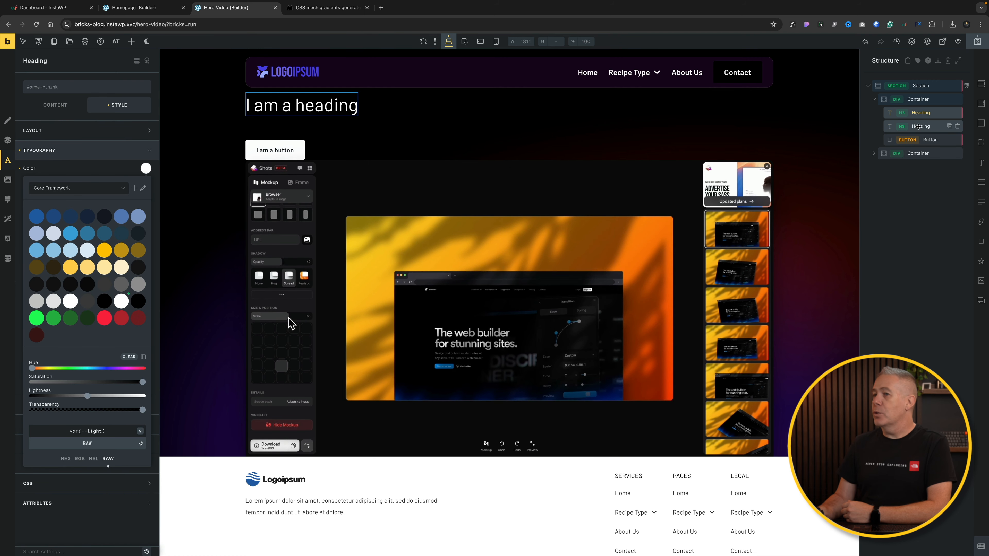
Step: Give the second heading the same light text color from the Core Framework palette
{"action": "left_click", "coordinate": [934, 126]}
{"action": "left_click", "coordinate": [146, 168]}
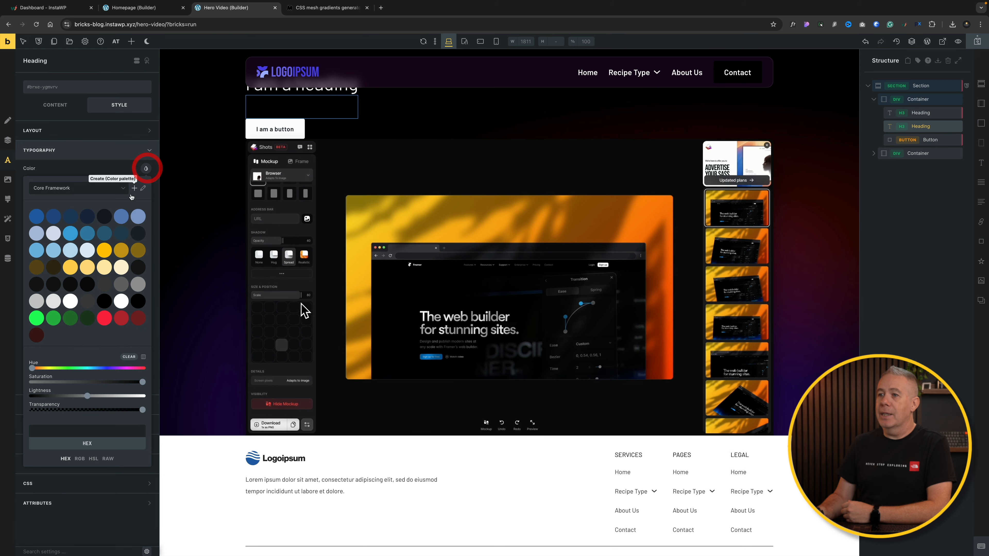
{"action": "left_click", "coordinate": [121, 301]}
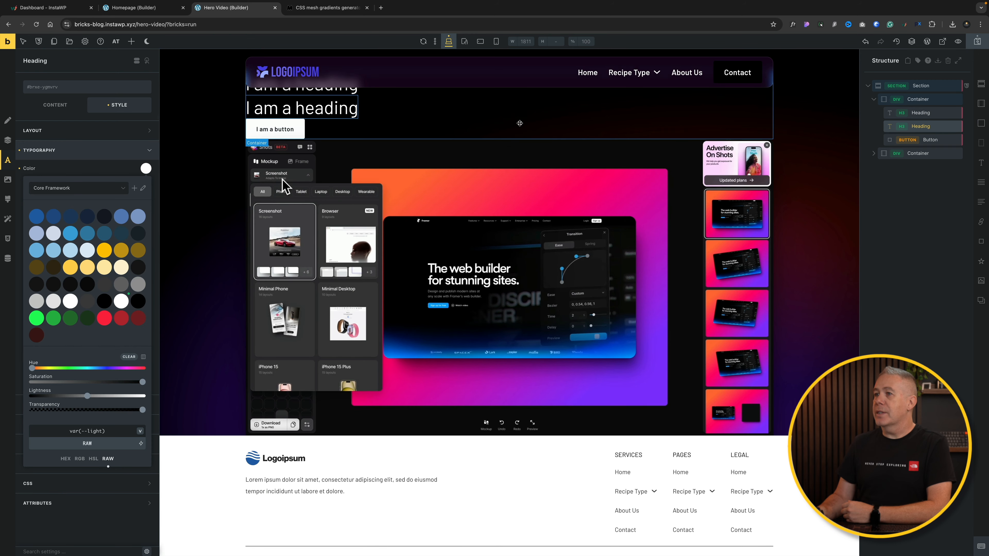
Step: Center the upper container's content on the cross axis and set its row gap to the space-3xs variable
{"action": "left_click", "coordinate": [916, 100]}
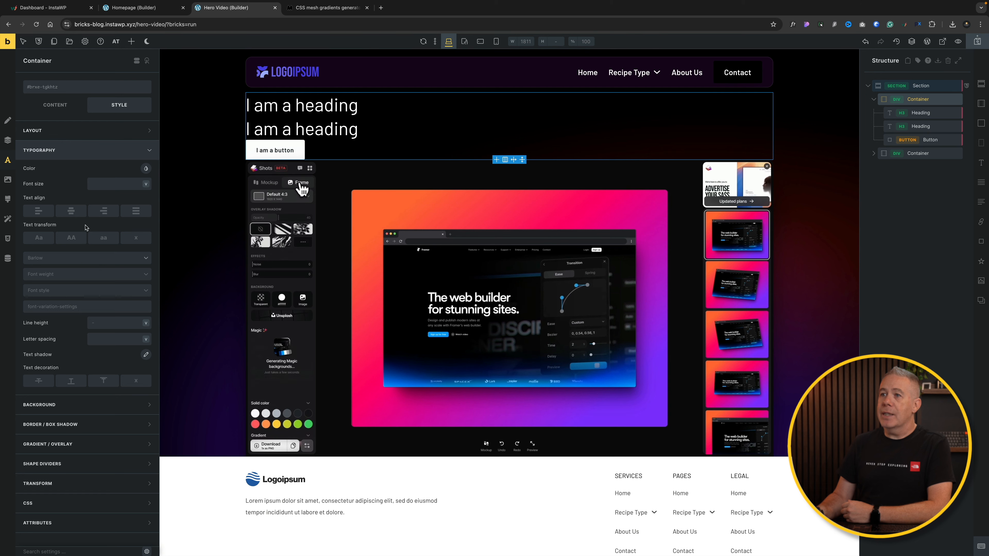
{"action": "left_click", "coordinate": [62, 107]}
{"action": "left_click", "coordinate": [61, 274]}
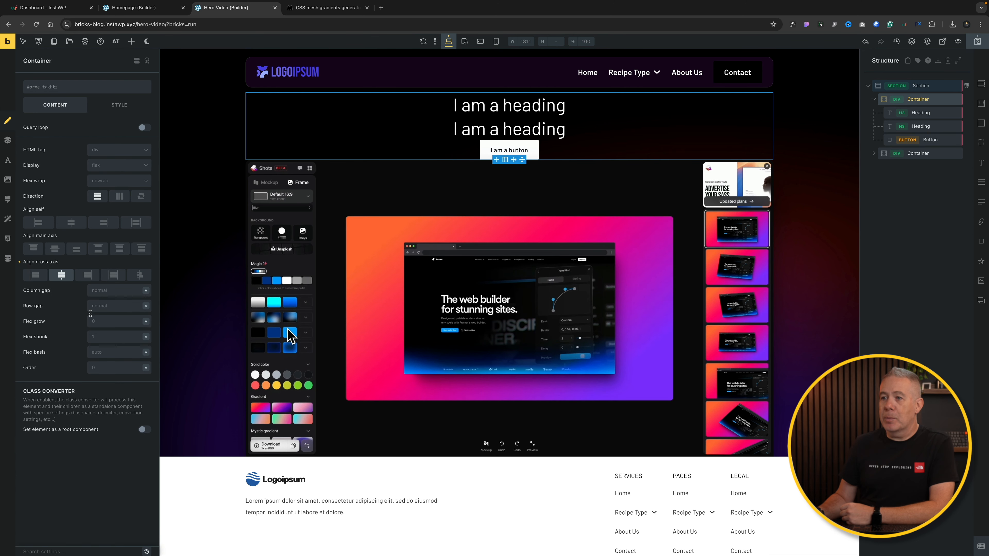
{"action": "left_click", "coordinate": [108, 306]}
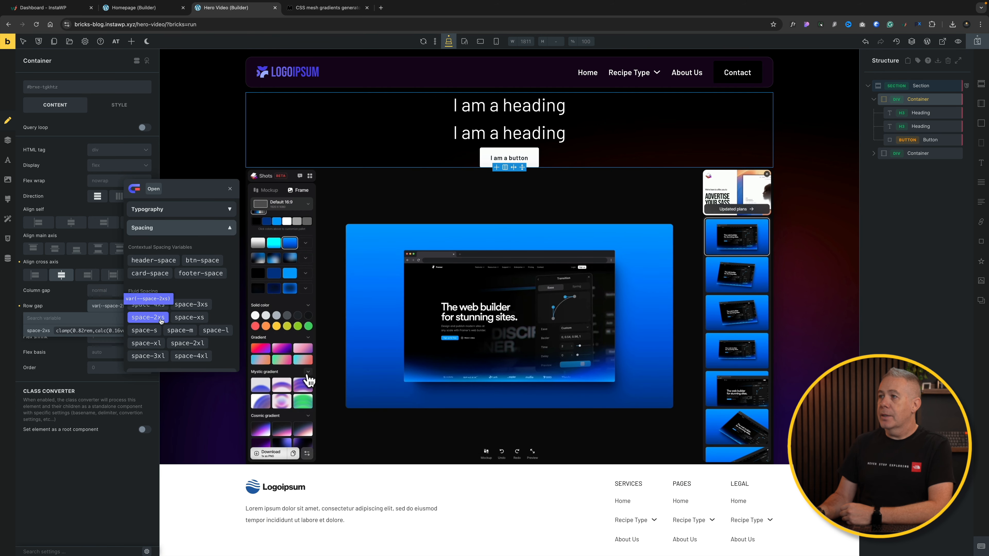
{"action": "left_click", "coordinate": [177, 318]}
{"action": "left_click", "coordinate": [149, 318]}
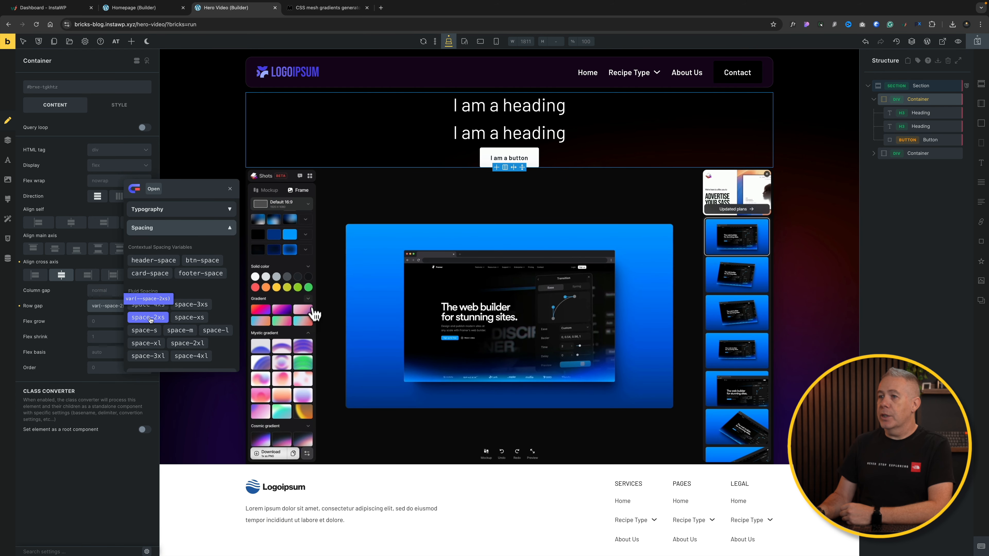
{"action": "left_click", "coordinate": [190, 305]}
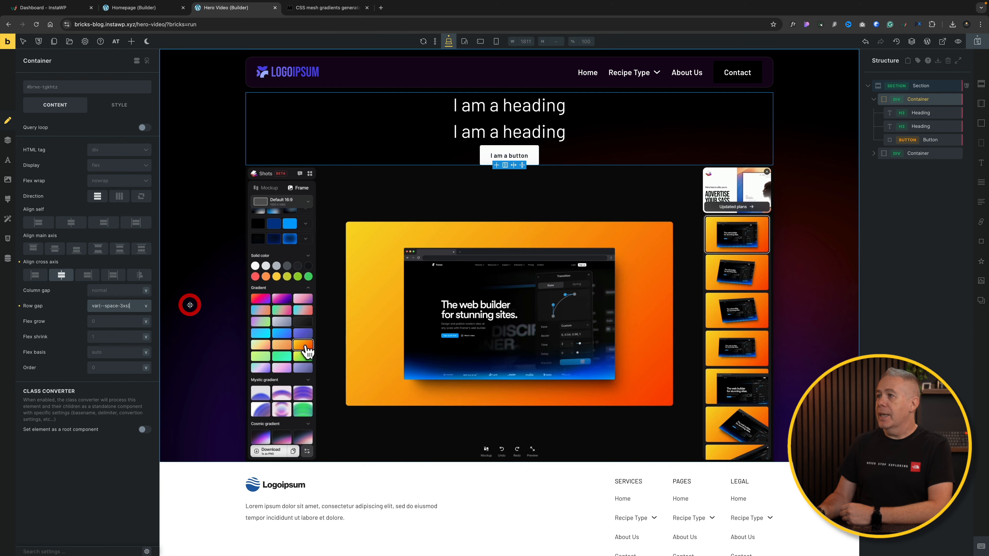
Step: Make the headings an h1 reading "Make amazing screenshots for free" and an h2 reading "Shot.so is an amazing and free online design tool"
{"action": "left_click", "coordinate": [526, 106]}
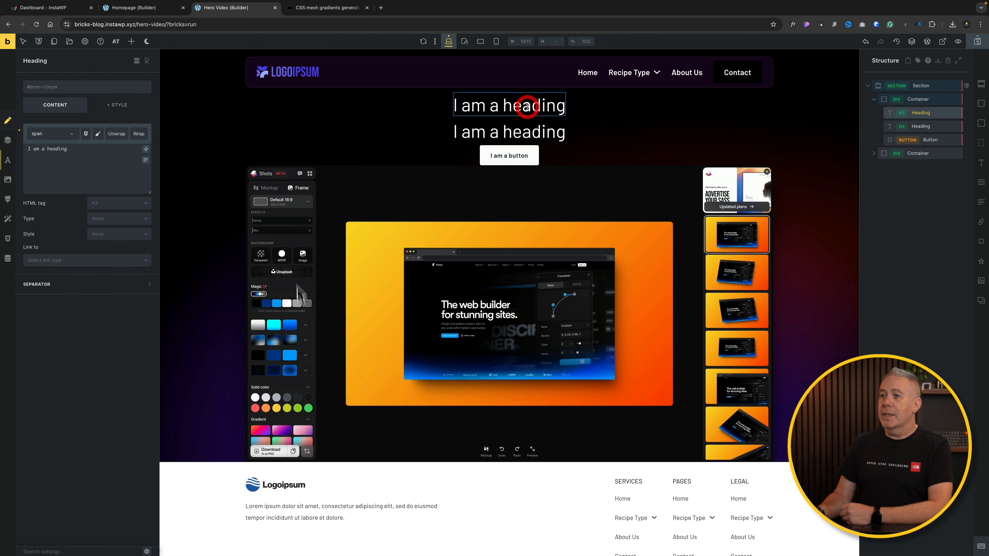
{"action": "left_click", "coordinate": [130, 206]}
{"action": "left_click", "coordinate": [120, 215]}
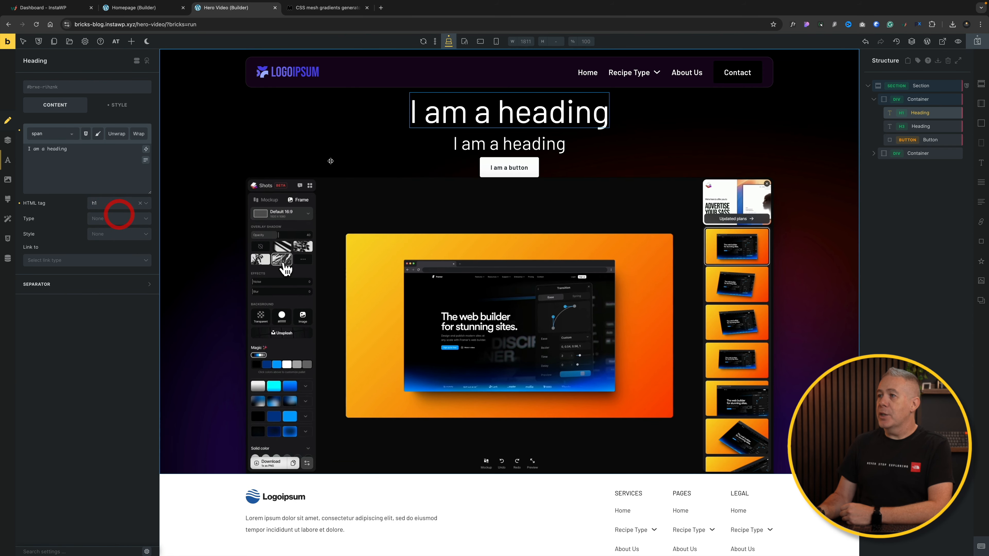
{"action": "left_click", "coordinate": [483, 143]}
{"action": "left_click", "coordinate": [113, 203]}
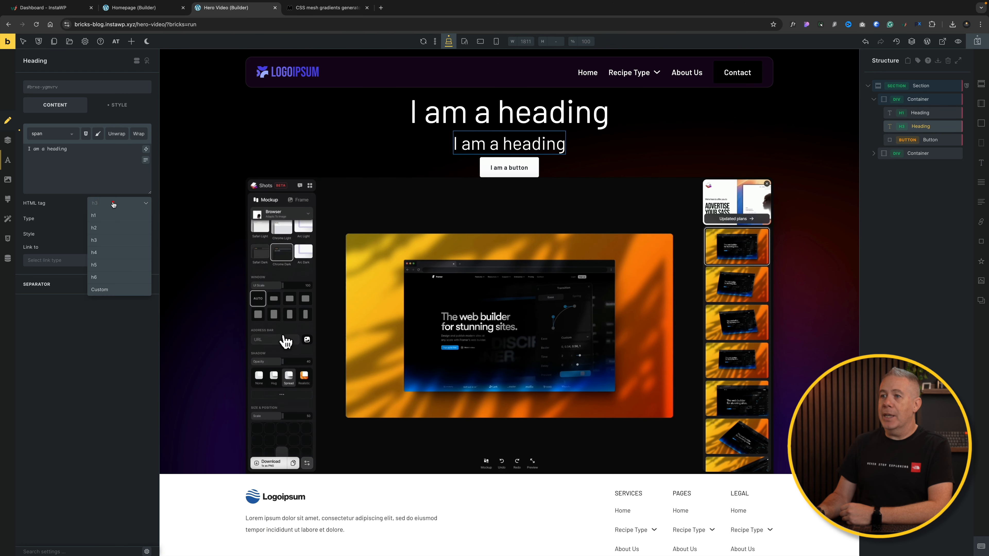
{"action": "left_click", "coordinate": [105, 225]}
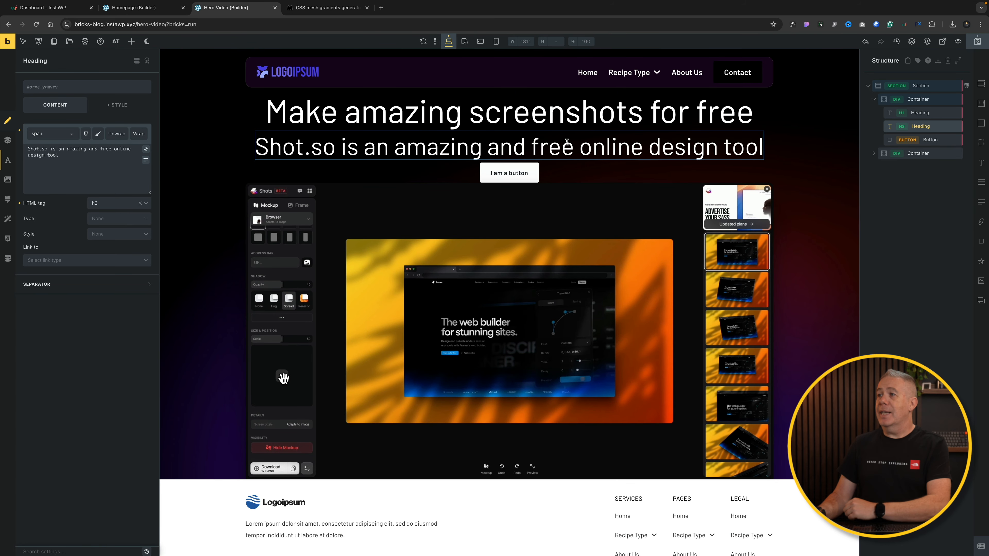
Step: Set the h1 heading's font size to the text-4xl variable
{"action": "left_click", "coordinate": [526, 117]}
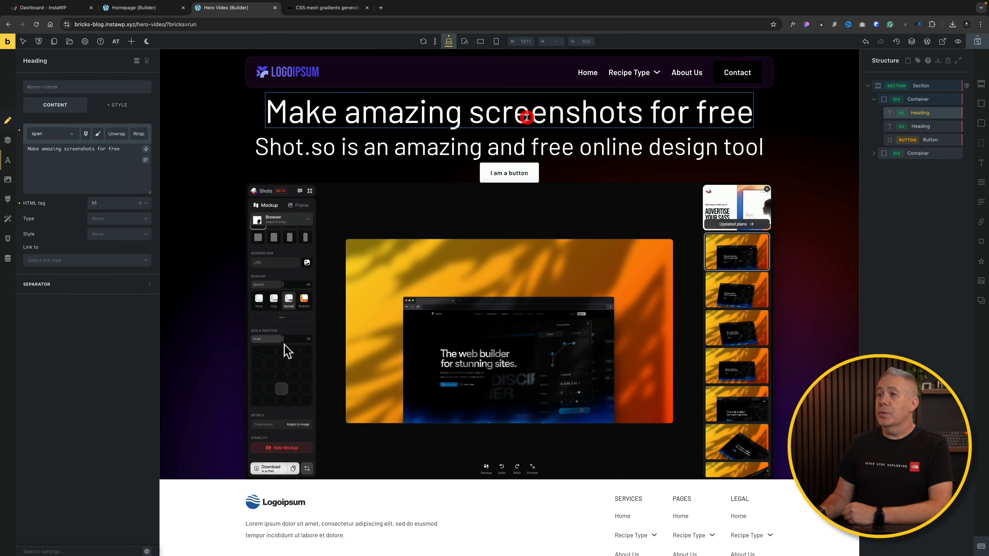
{"action": "left_click", "coordinate": [120, 105]}
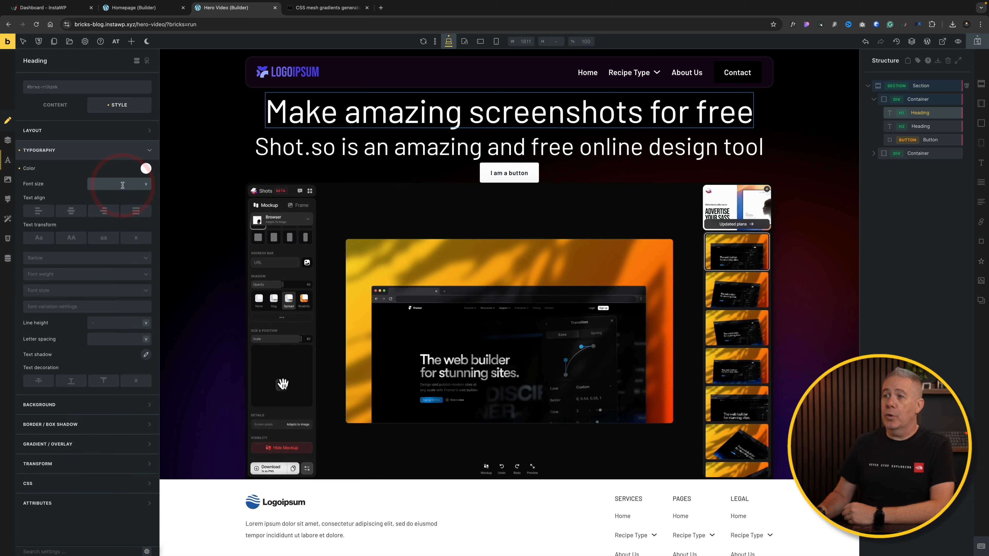
{"action": "left_click", "coordinate": [186, 310]}
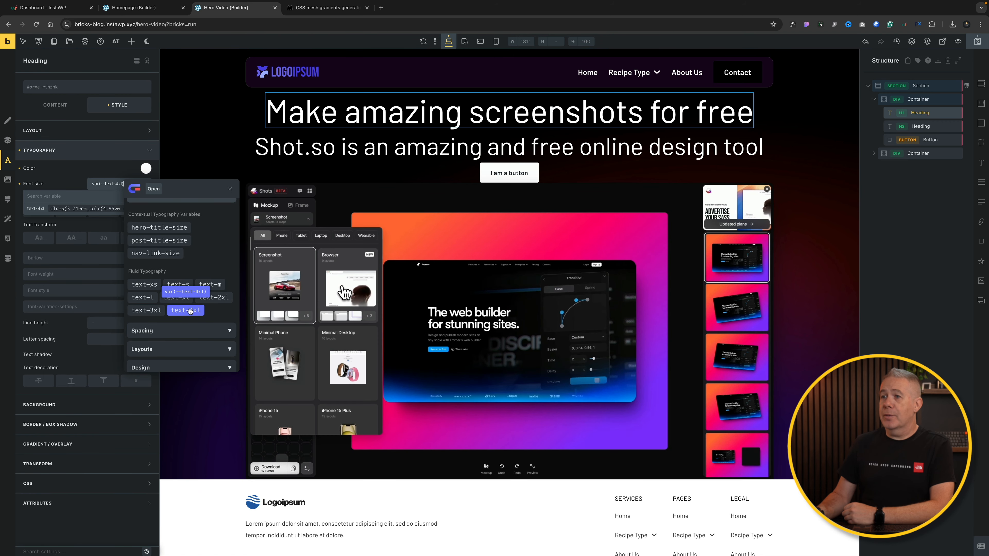
{"action": "left_click", "coordinate": [189, 310]}
Step: Set the h1 heading's font weight to 600 and capitalize each word of it
{"action": "left_click", "coordinate": [79, 257]}
{"action": "left_click", "coordinate": [79, 256]}
{"action": "left_click", "coordinate": [51, 348]}
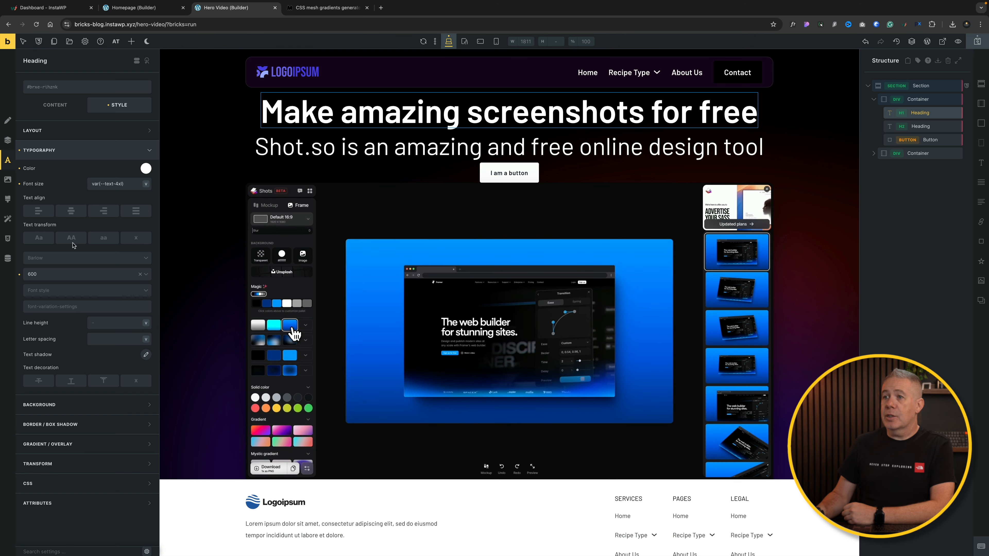
{"action": "left_click", "coordinate": [39, 238]}
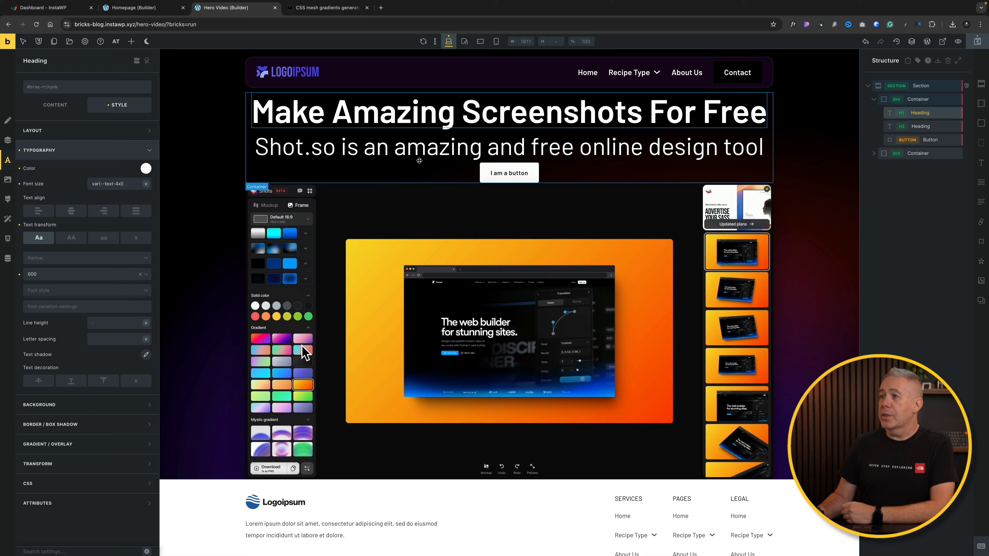
Step: Set the h2 heading's font size to the text-xl variable
{"action": "left_click", "coordinate": [420, 150]}
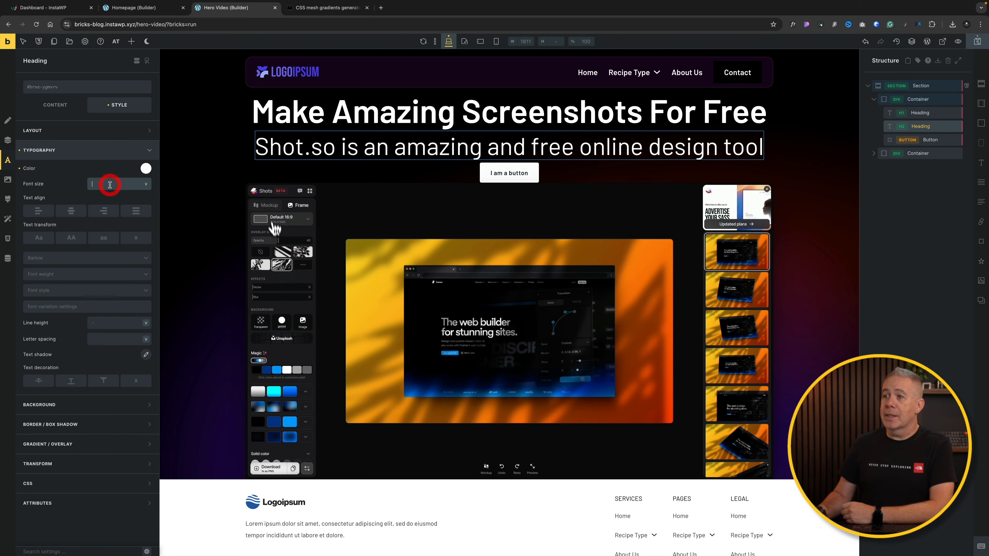
{"action": "left_click", "coordinate": [171, 298]}
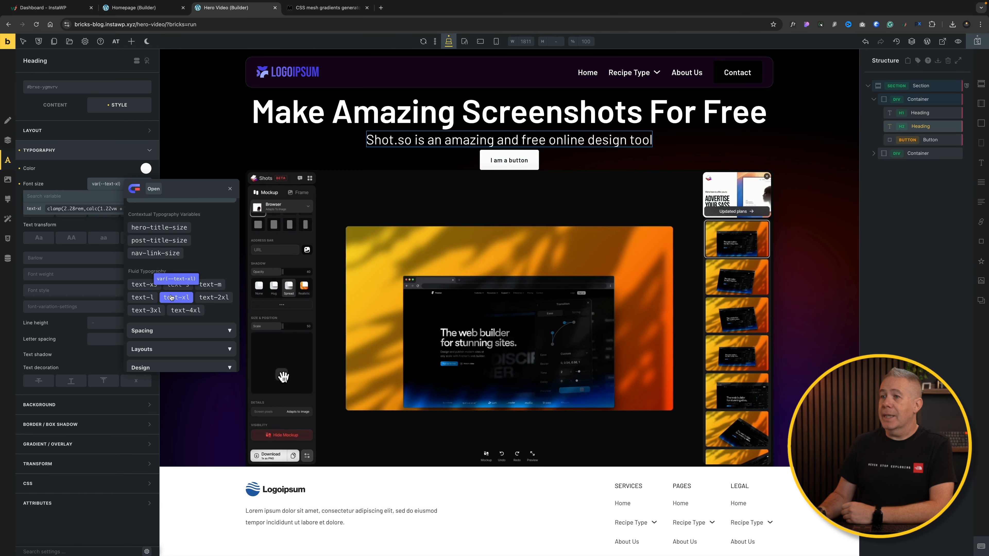
{"action": "left_click", "coordinate": [171, 298]}
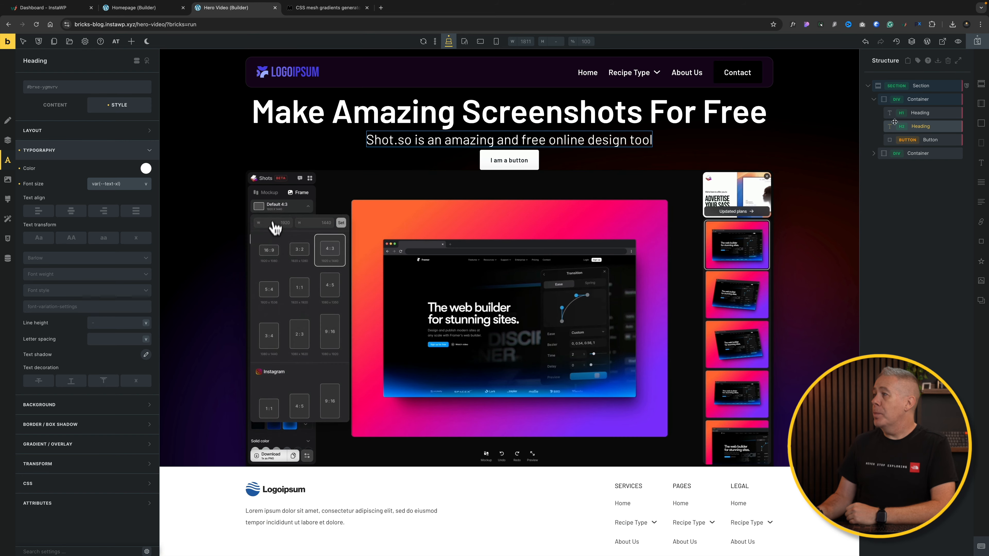
Step: Label the button "Download Now" and add a download icon to it
{"action": "left_click", "coordinate": [928, 140]}
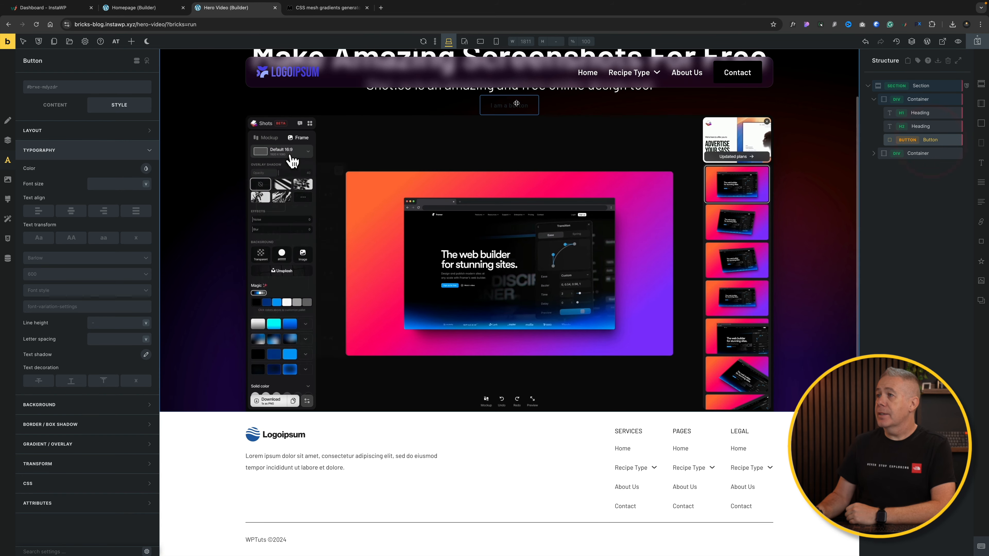
{"action": "type", "text": "Download Now"}
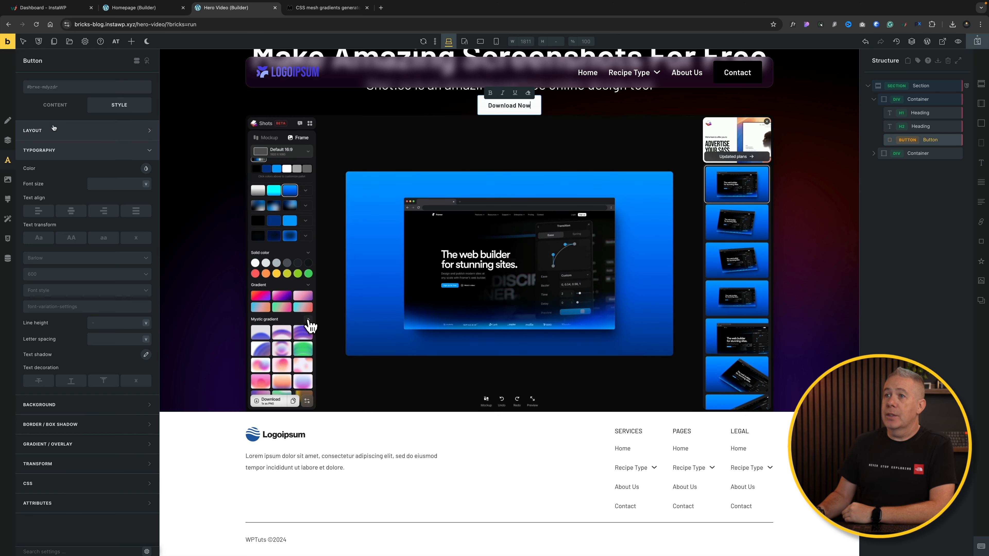
{"action": "left_click", "coordinate": [58, 105]}
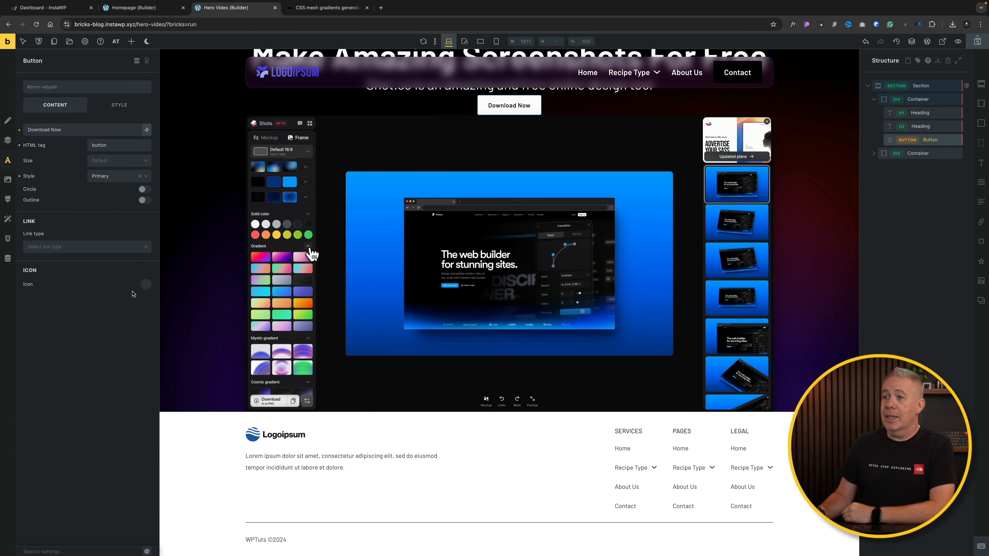
{"action": "left_click", "coordinate": [146, 285]}
{"action": "left_click", "coordinate": [43, 367]}
{"action": "type", "text": "downlo"}
{"action": "left_click", "coordinate": [49, 345]}
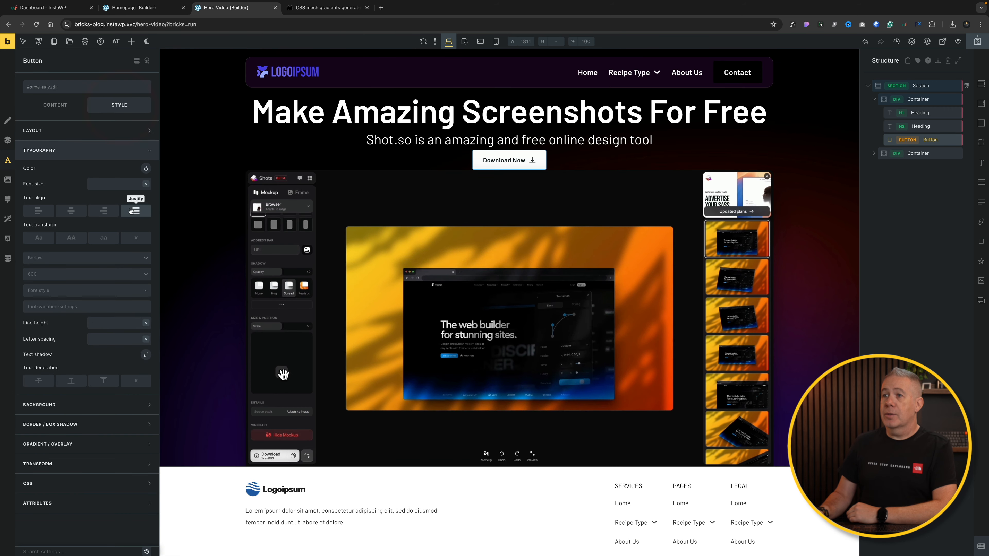
Step: Set the Download Now button's font size to the text-m variable
{"action": "left_click", "coordinate": [114, 186]}
{"action": "right_click", "coordinate": [115, 186]}
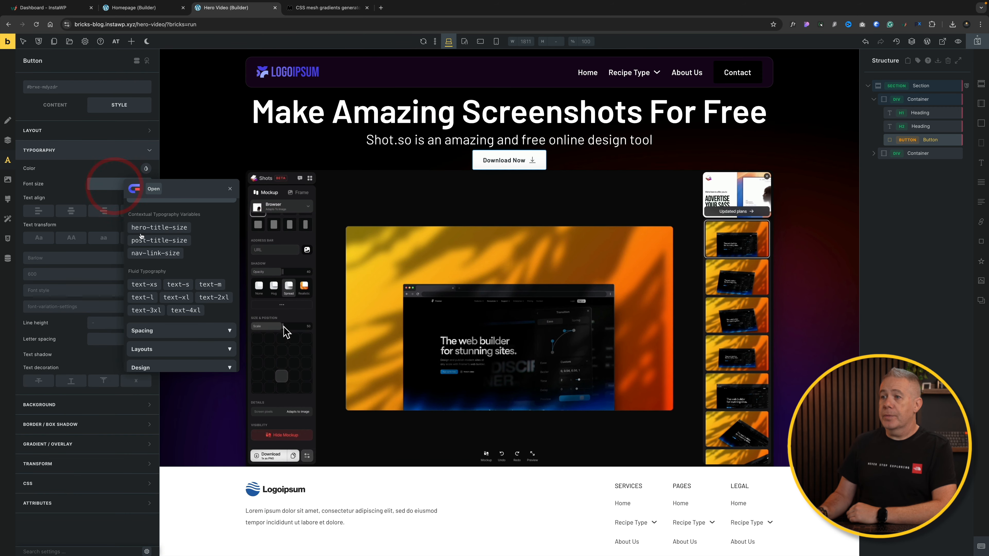
{"action": "left_click", "coordinate": [207, 285]}
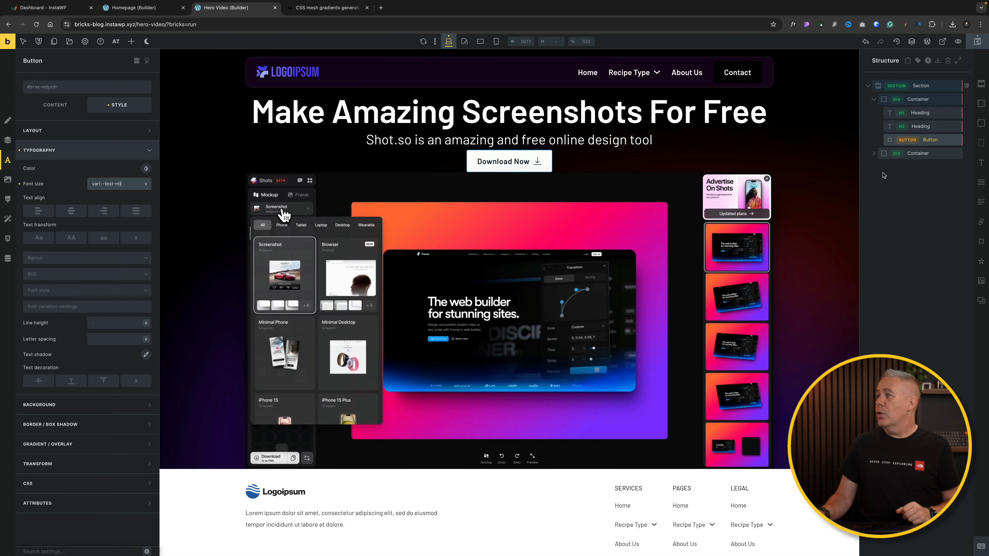
Step: Set the hero section's row gap to the space-3xl variable
{"action": "left_click", "coordinate": [873, 100]}
{"action": "left_click", "coordinate": [920, 86]}
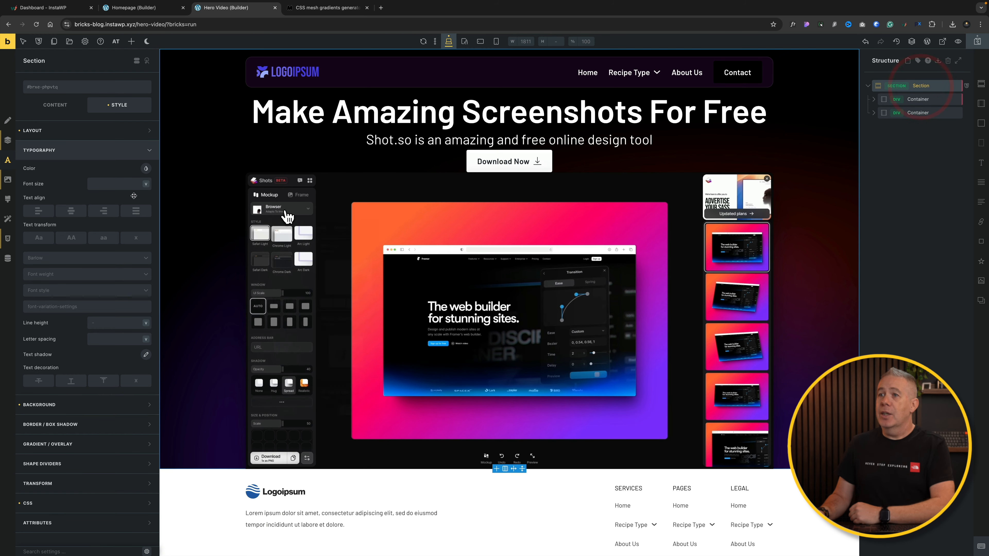
{"action": "left_click", "coordinate": [50, 105]}
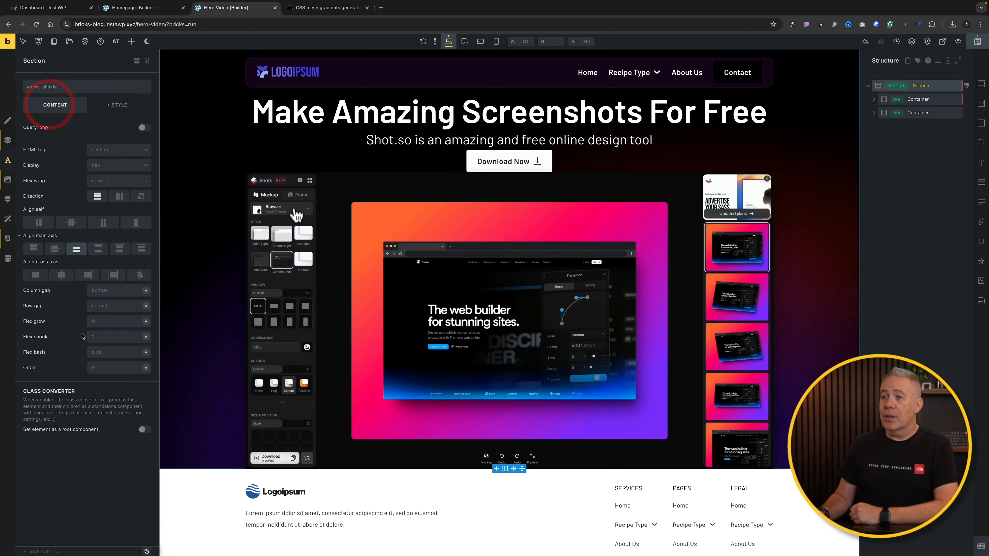
{"action": "left_click", "coordinate": [105, 304]}
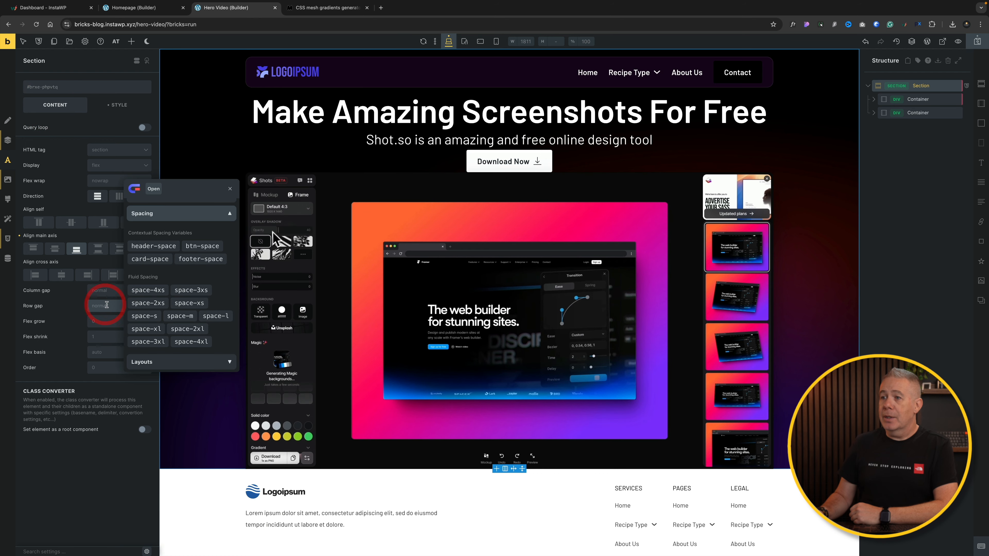
{"action": "left_click", "coordinate": [146, 329]}
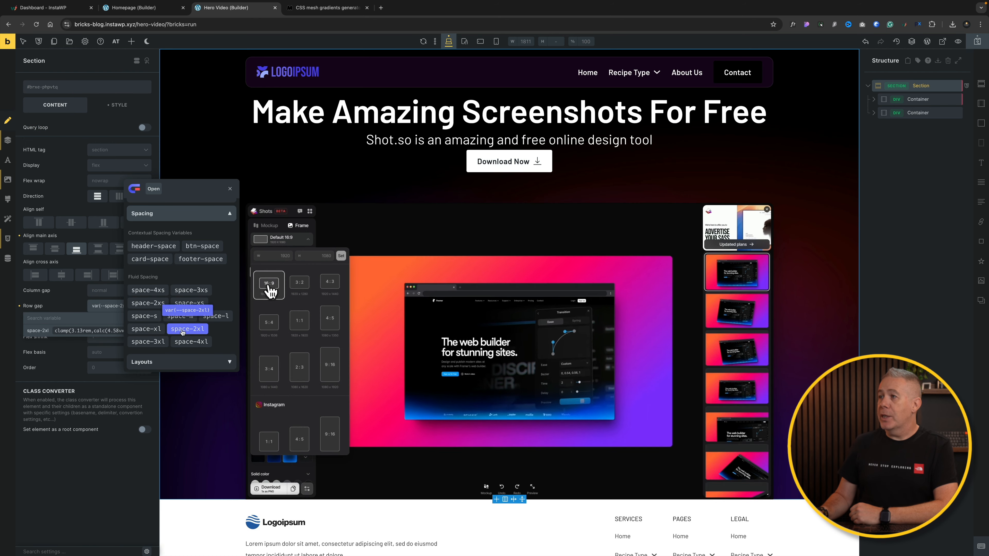
{"action": "left_click", "coordinate": [190, 342]}
{"action": "left_click", "coordinate": [156, 342]}
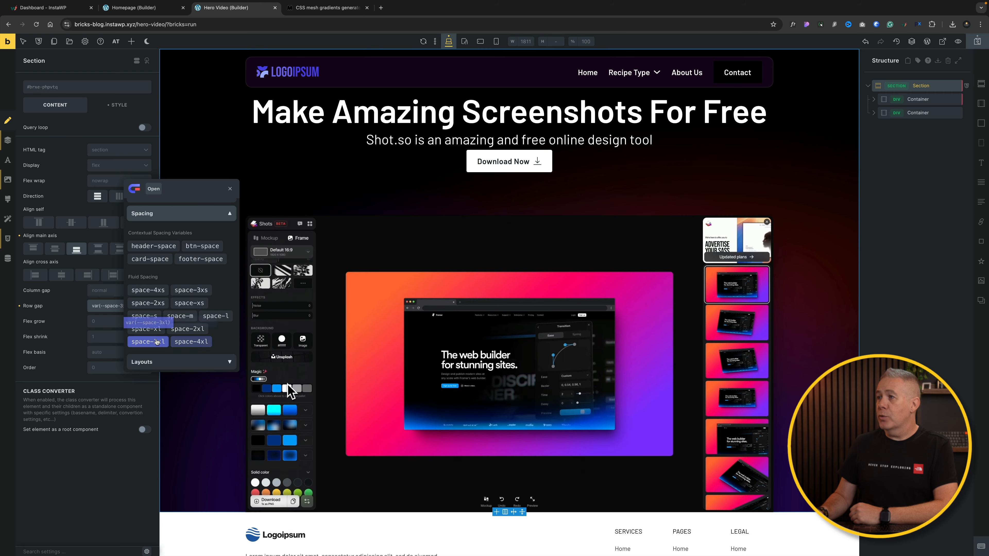
{"action": "left_click", "coordinate": [156, 340]}
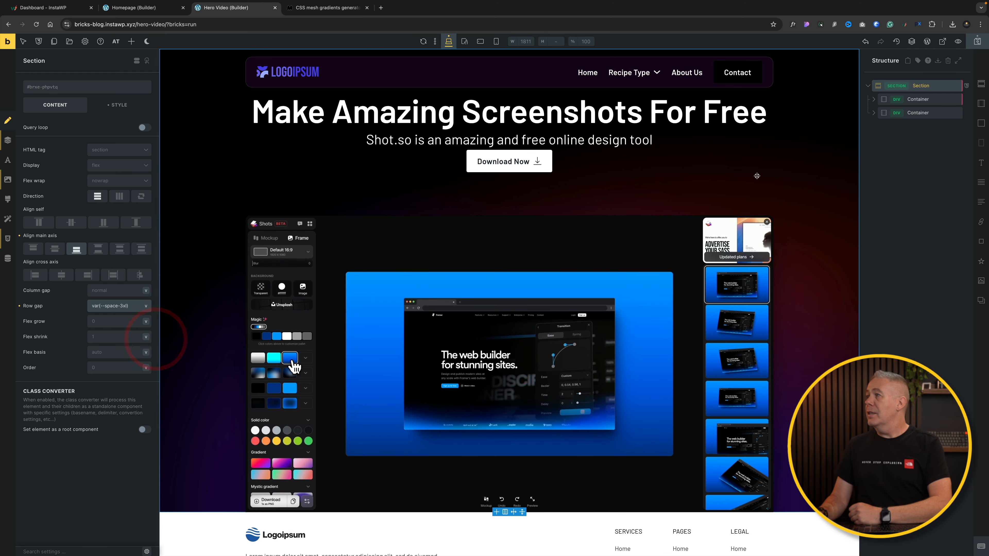
Step: Give the Download Now button a top margin of the space-l variable
{"action": "left_click", "coordinate": [874, 99]}
{"action": "left_click", "coordinate": [931, 139]}
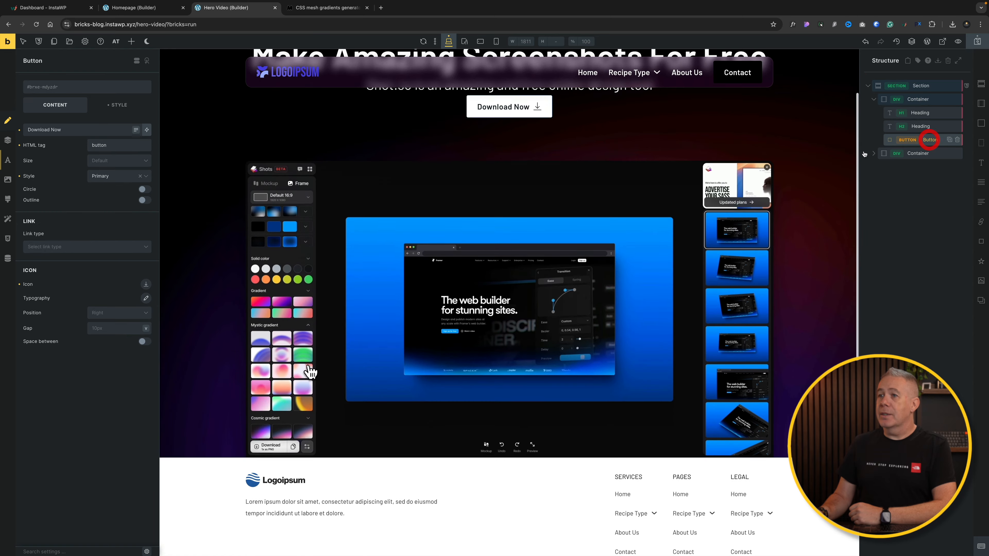
{"action": "left_click", "coordinate": [114, 104]}
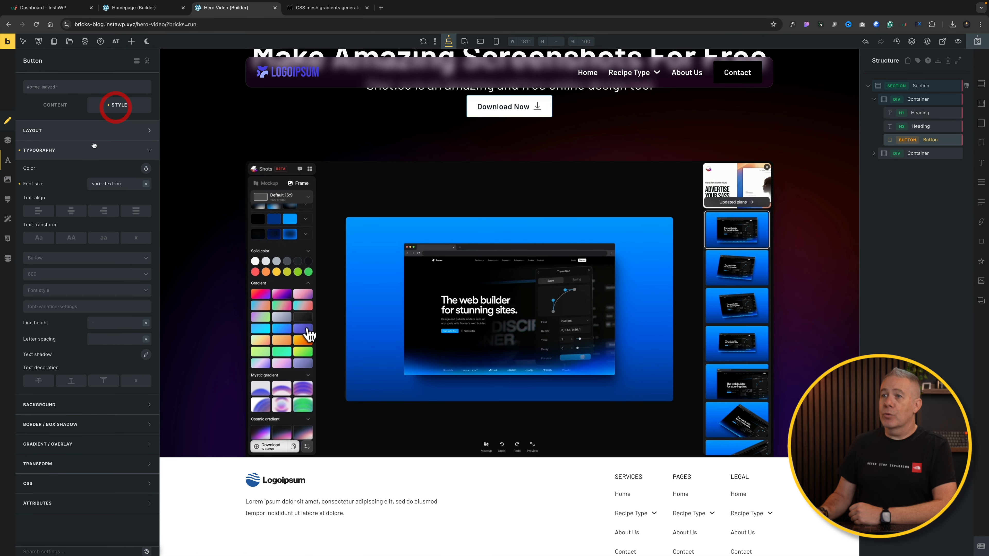
{"action": "left_click", "coordinate": [94, 135]}
{"action": "left_click", "coordinate": [89, 237]}
{"action": "left_click", "coordinate": [87, 178]}
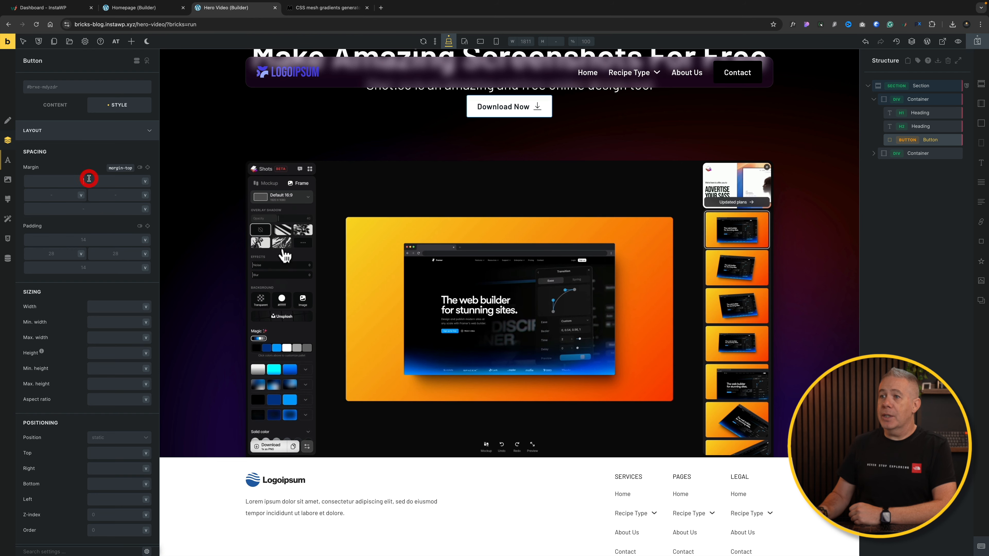
{"action": "left_click", "coordinate": [176, 316]}
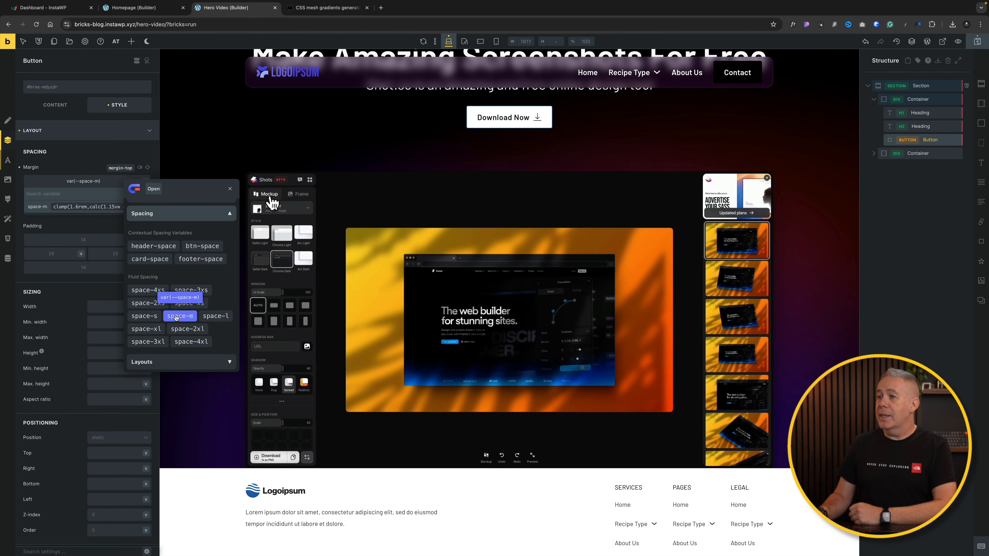
{"action": "left_click", "coordinate": [202, 316]}
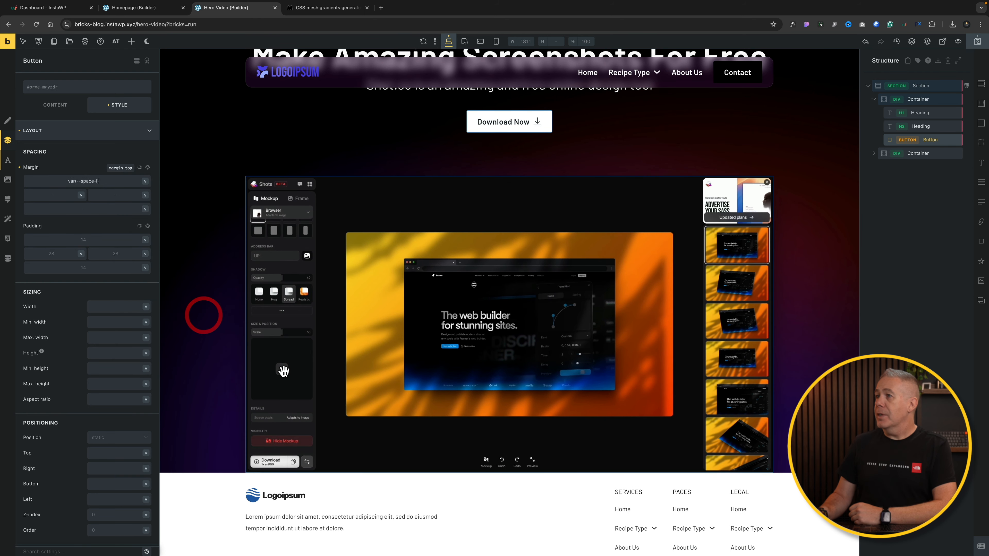
Step: Set the hero section's top padding to calc(var(--space-4xl)*1.5)
{"action": "left_click", "coordinate": [921, 89]}
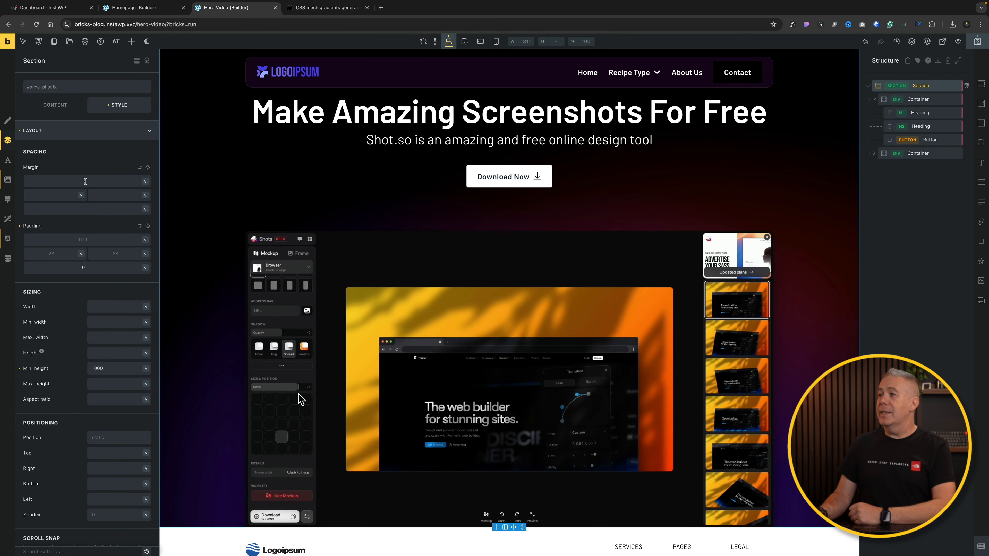
{"action": "right_click", "coordinate": [89, 237]}
{"action": "left_click", "coordinate": [195, 339]}
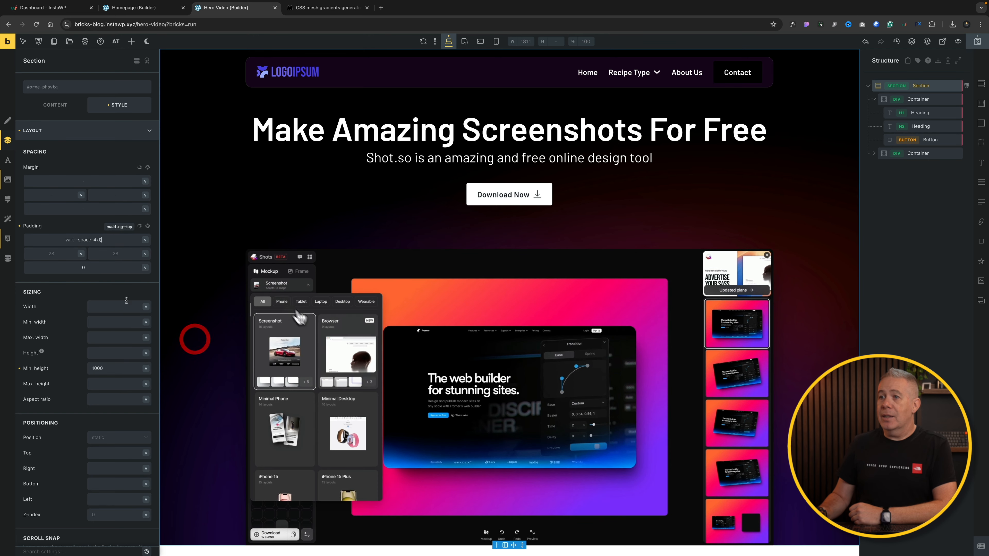
{"action": "left_click", "coordinate": [66, 239]}
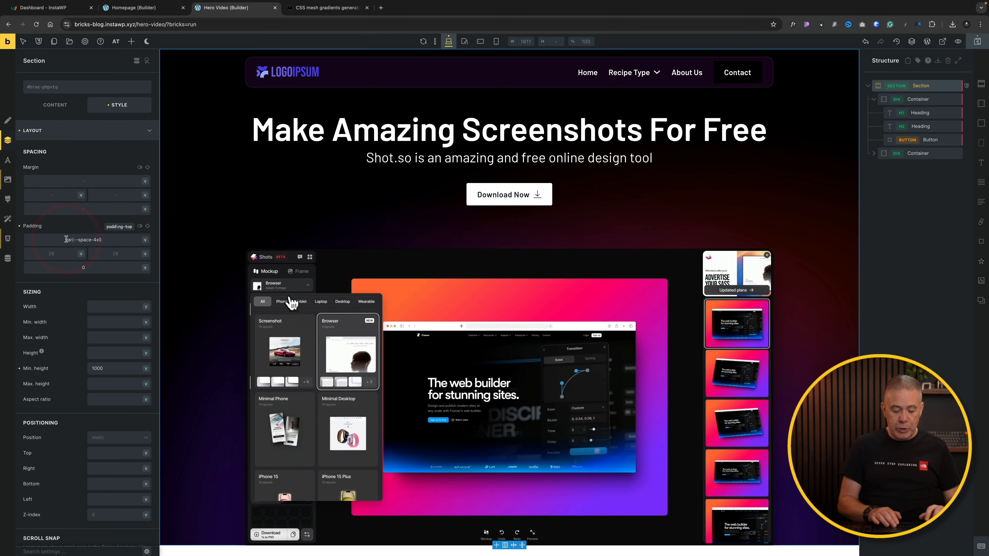
{"action": "type", "text": "calc("}
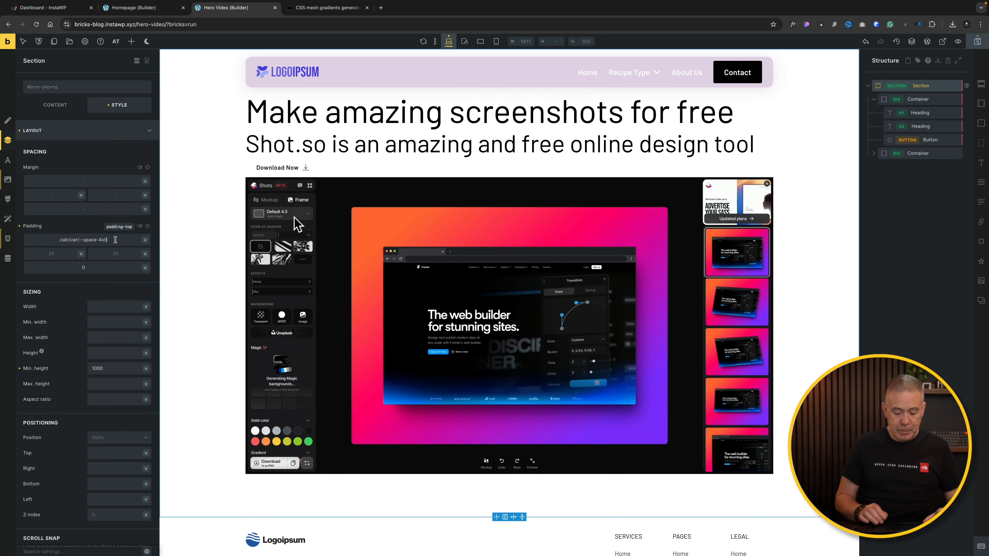
{"action": "type", "text": "*1.5)"}
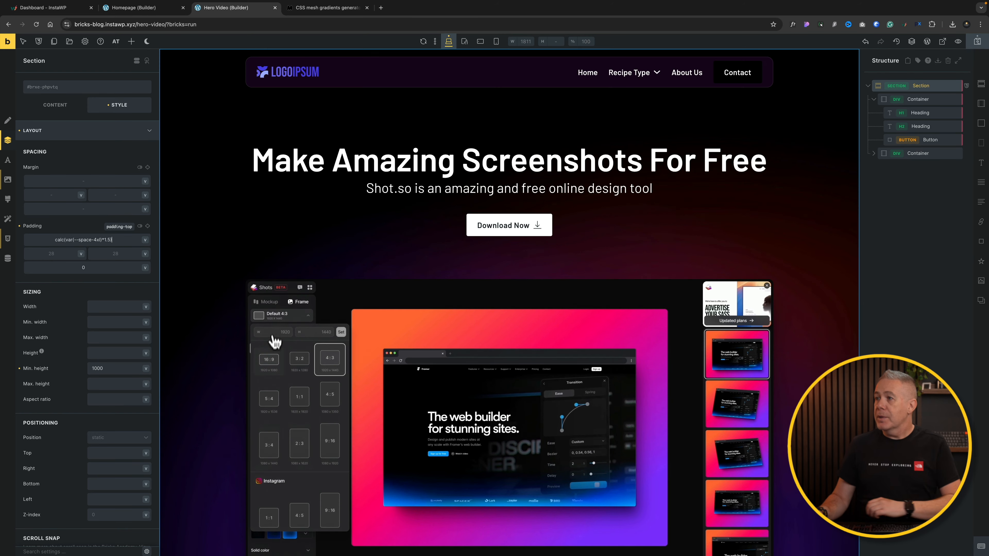